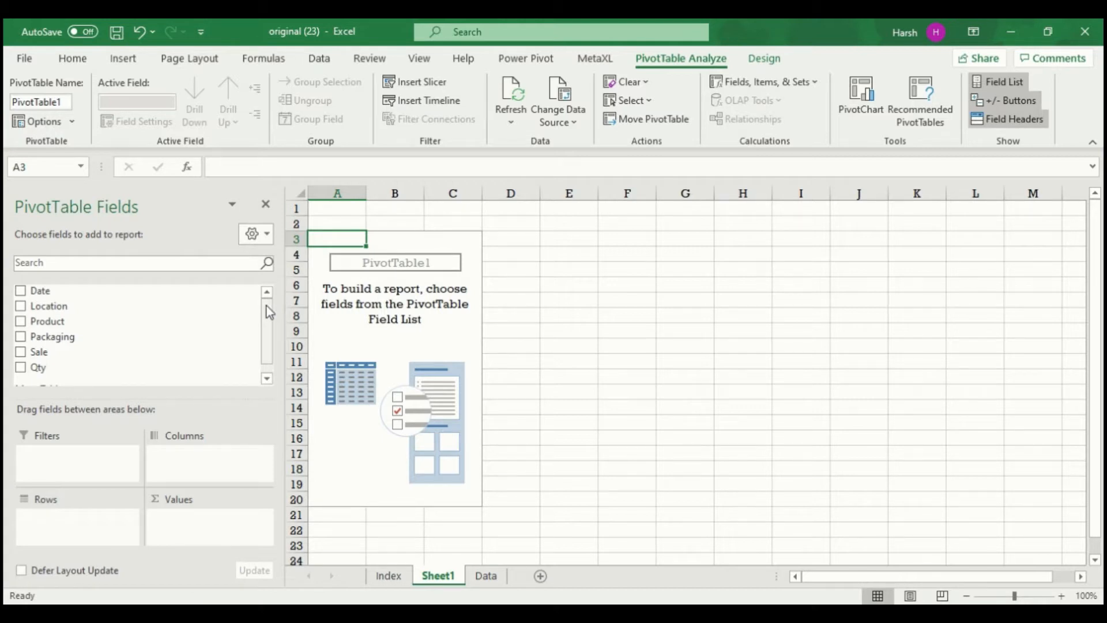
- Build the PivotTable with Sum of Sale as values, Product as rows and Packaging as columns
{"action": "left_click_drag", "start_coordinate": [79, 354], "coordinate": [196, 533]}
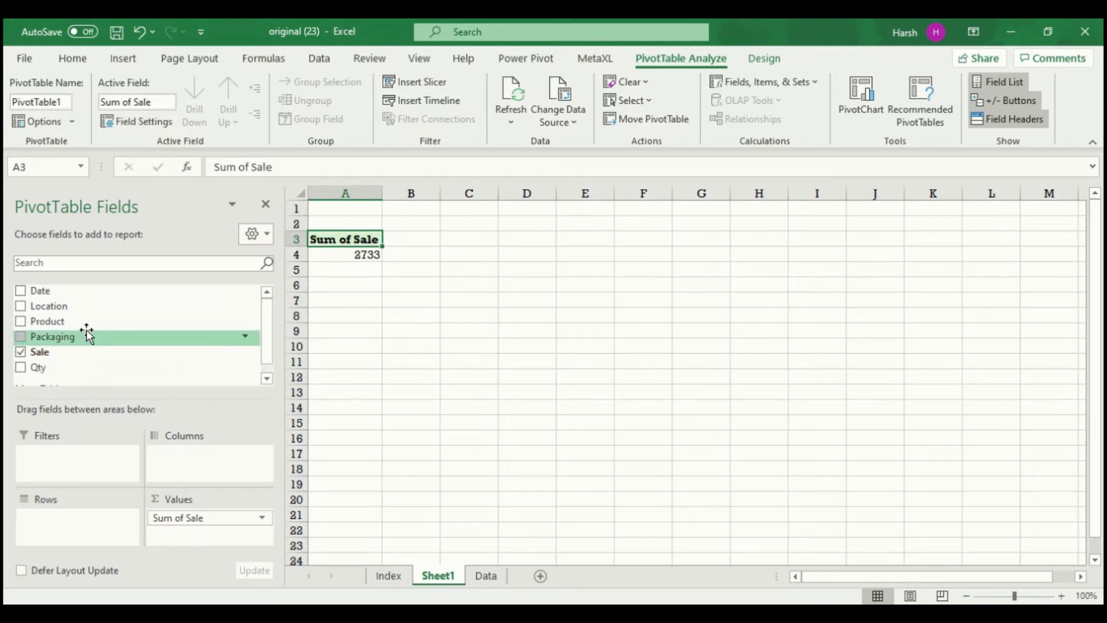
{"action": "left_click_drag", "start_coordinate": [85, 321], "coordinate": [92, 521]}
{"action": "left_click", "coordinate": [416, 348]}
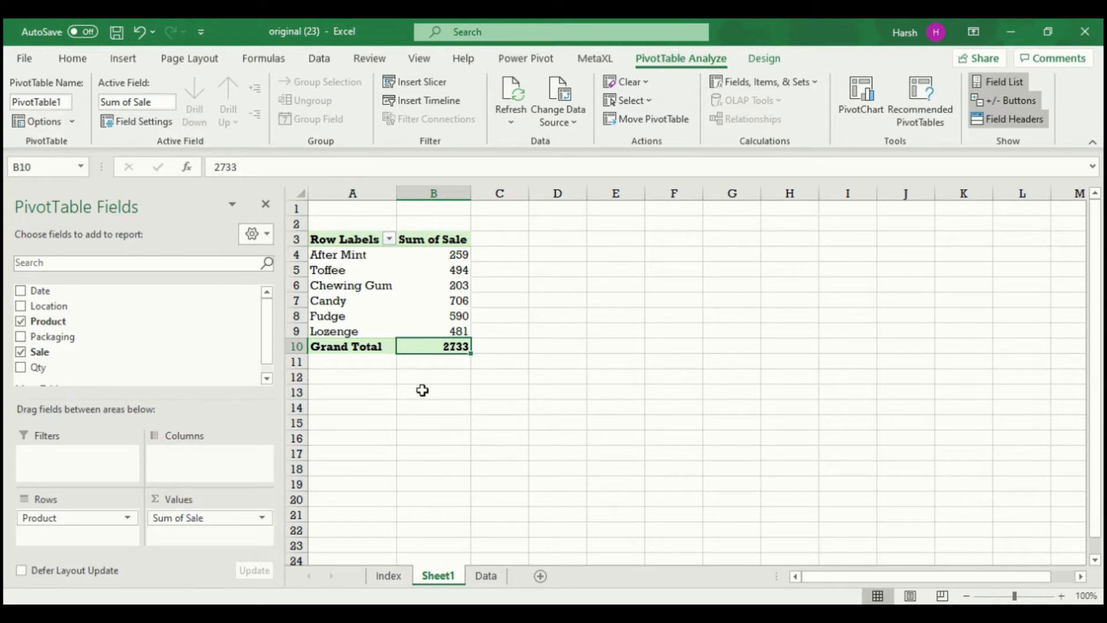
{"action": "left_click_drag", "start_coordinate": [59, 338], "coordinate": [225, 469]}
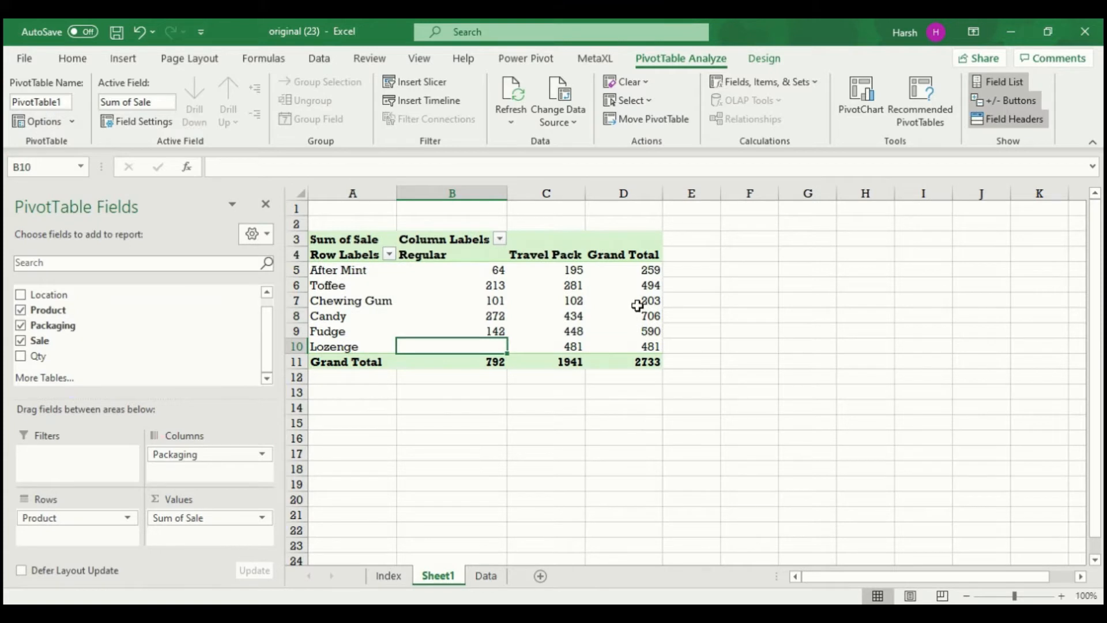
- Try showing the Sum of Sale values as % of Grand Total, and undo that change
{"action": "mouse_move", "coordinate": [619, 296]}
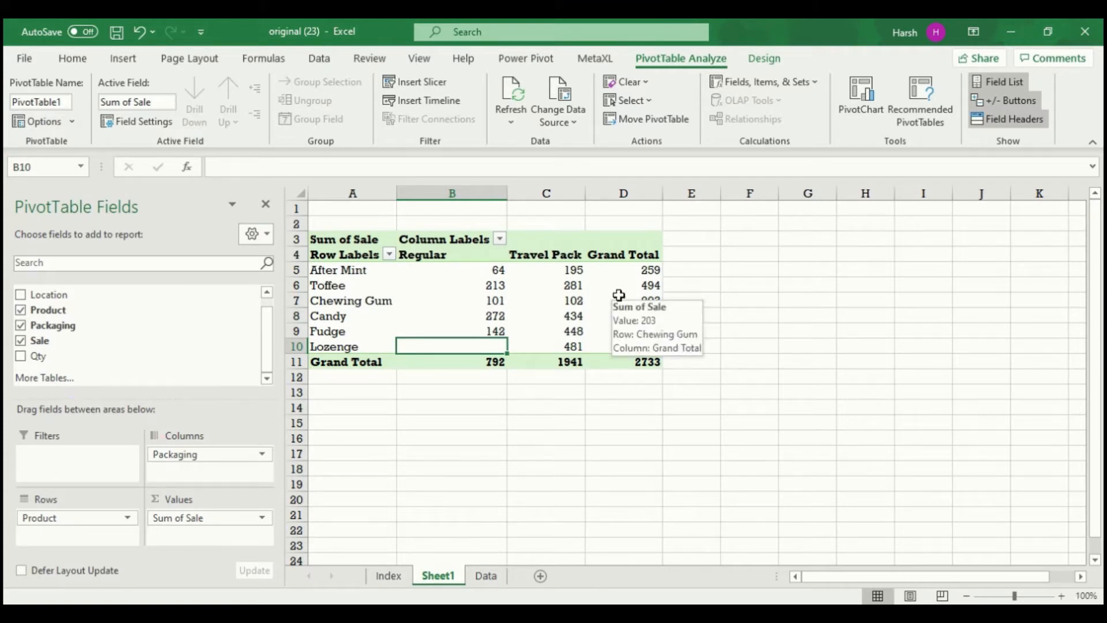
{"action": "left_click", "coordinate": [615, 364]}
{"action": "right_click", "coordinate": [615, 363]}
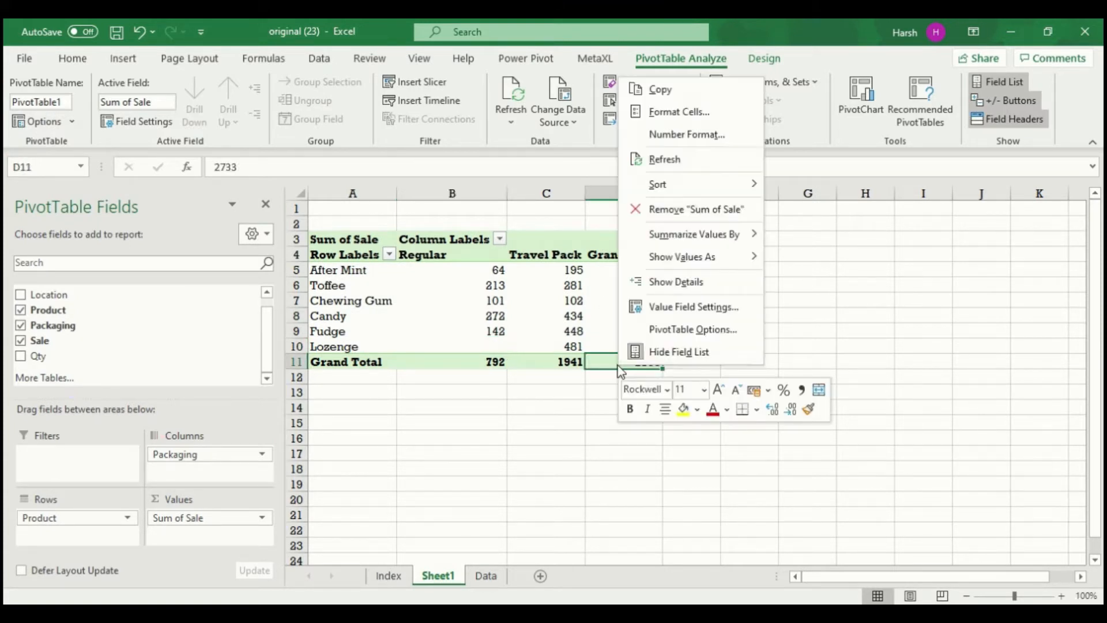
{"action": "mouse_move", "coordinate": [700, 257]}
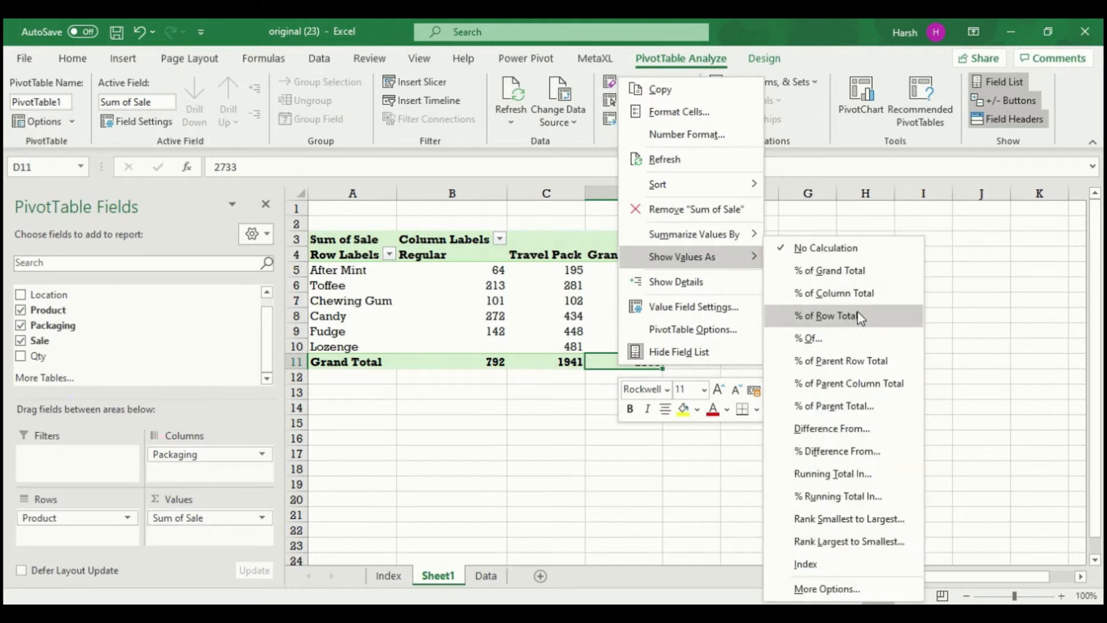
{"action": "left_click", "coordinate": [834, 270]}
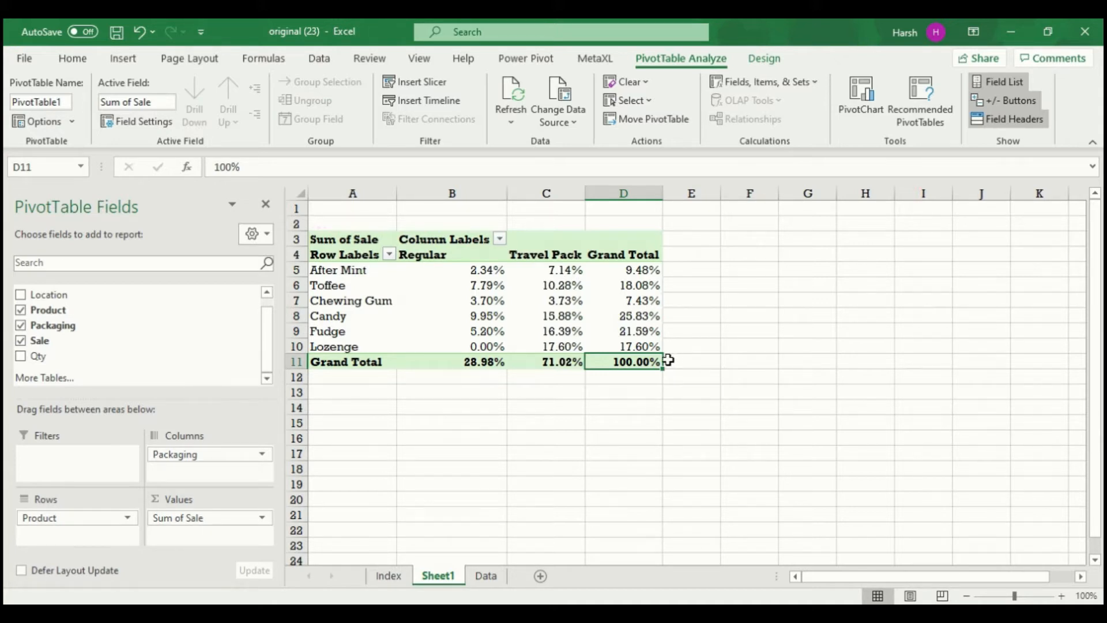
{"action": "key", "text": "ctrl+z"}
- Show the Sum of Sale values as % of Column Total
{"action": "left_click", "coordinate": [479, 365]}
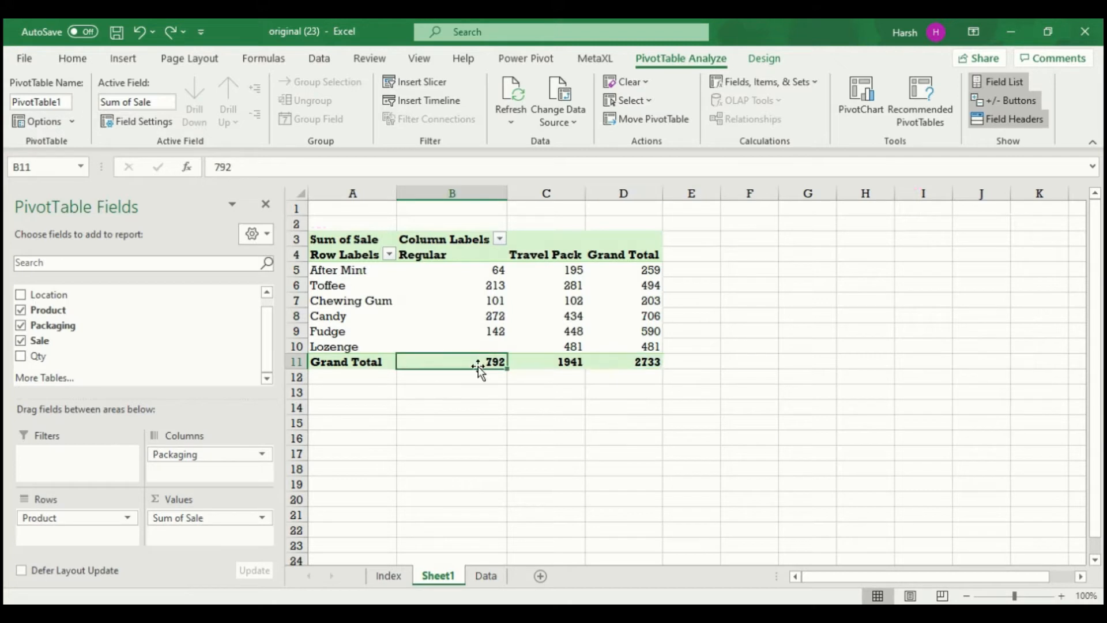
{"action": "right_click", "coordinate": [478, 365]}
{"action": "mouse_move", "coordinate": [525, 251]}
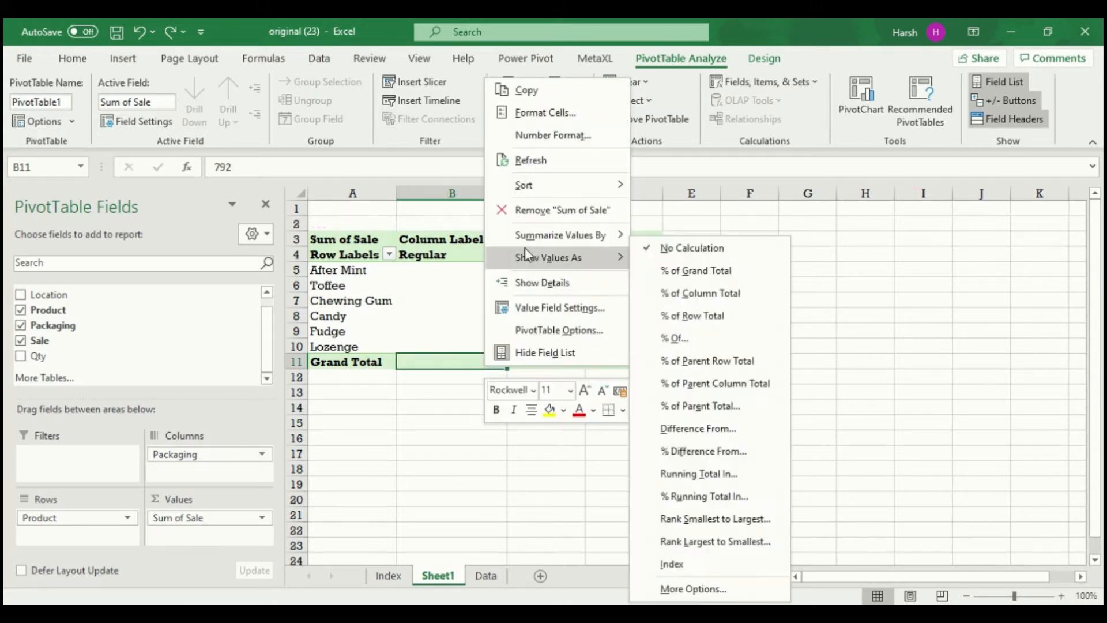
{"action": "left_click", "coordinate": [745, 288]}
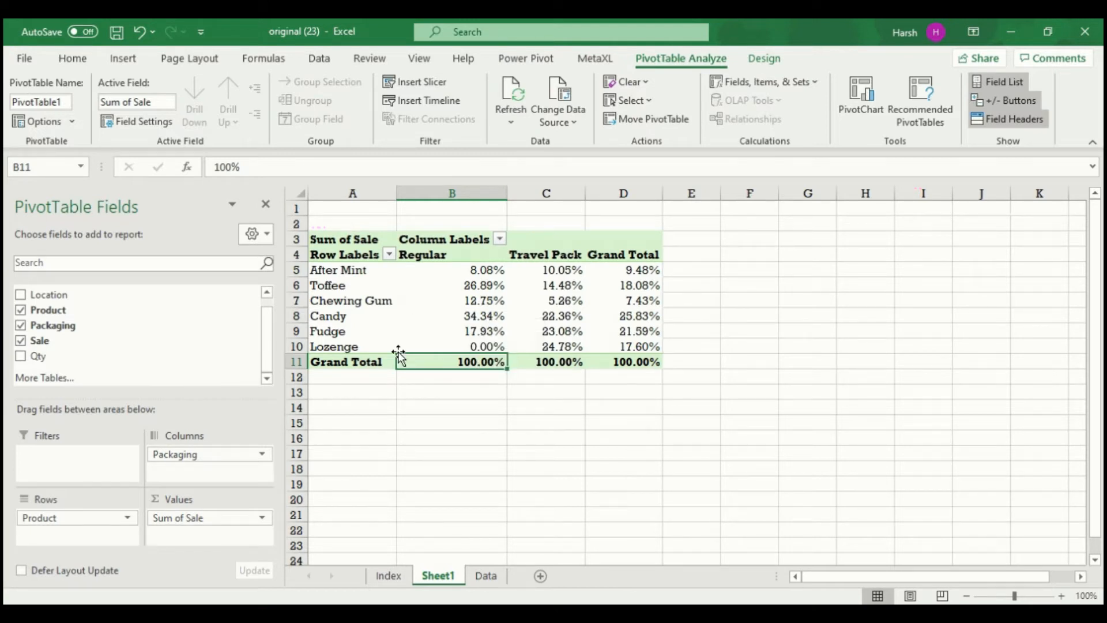
- Examine the Regular, Travel Pack and Grand Total columns down to their totals, and undo the % of Column Total display
{"action": "left_click", "coordinate": [444, 267]}
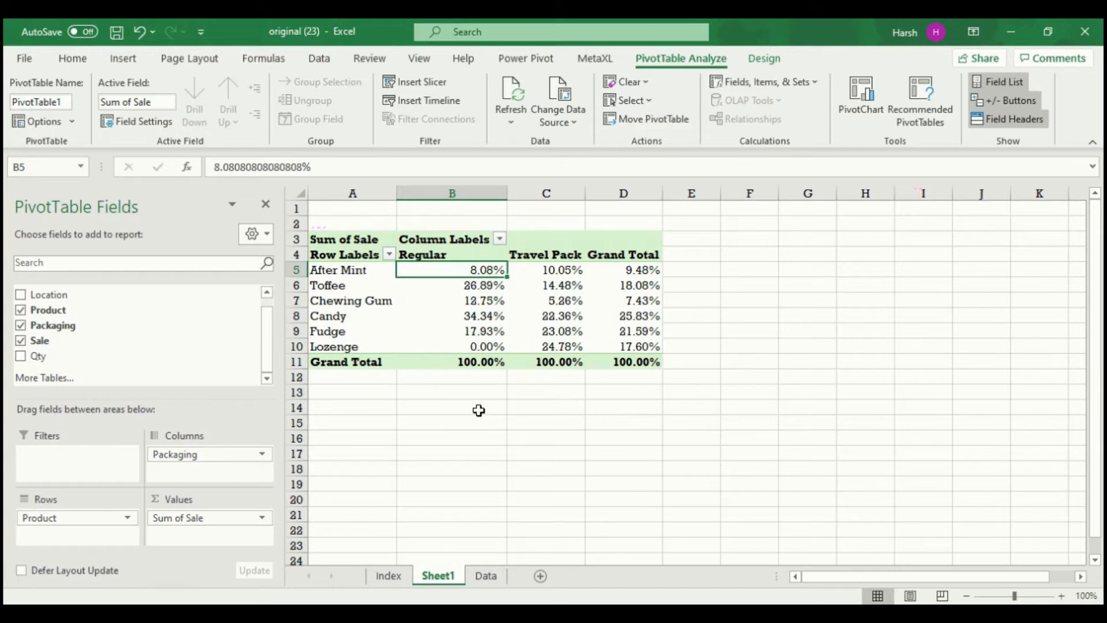
{"action": "left_click", "coordinate": [548, 268]}
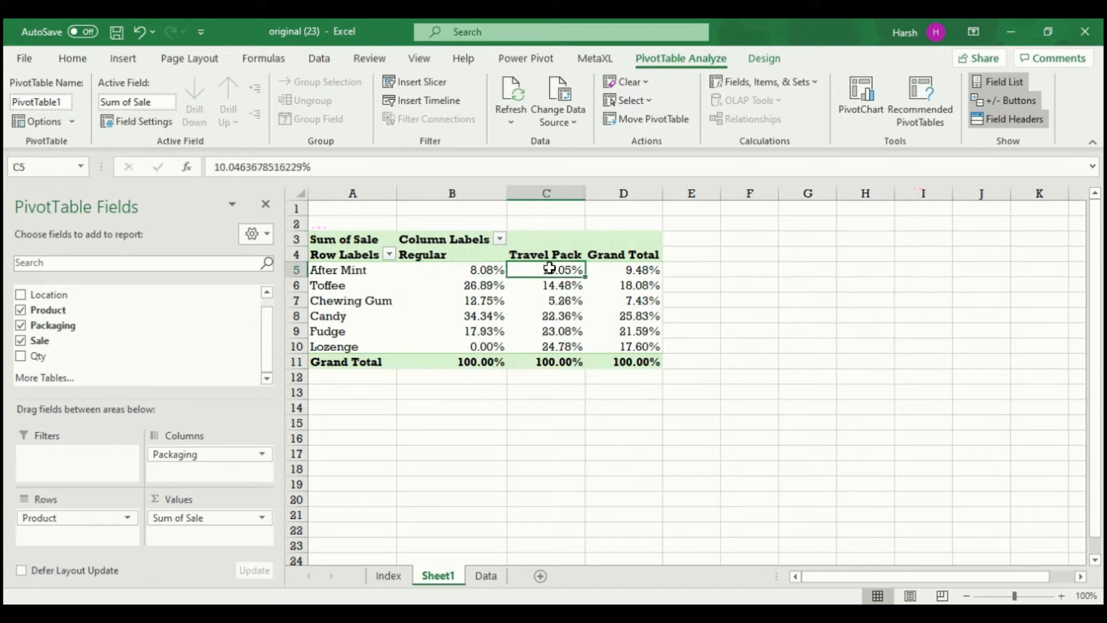
{"action": "left_click", "coordinate": [480, 271]}
{"action": "left_click", "coordinate": [571, 273]}
{"action": "left_click_drag", "start_coordinate": [494, 270], "coordinate": [483, 354]}
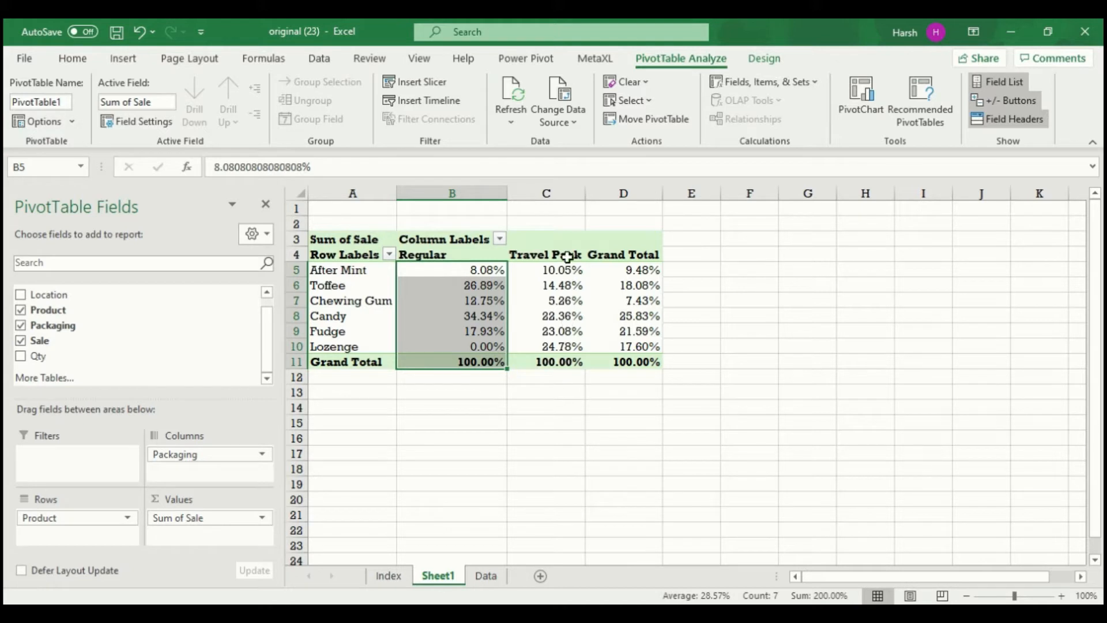
{"action": "left_click_drag", "start_coordinate": [560, 281], "coordinate": [557, 358]}
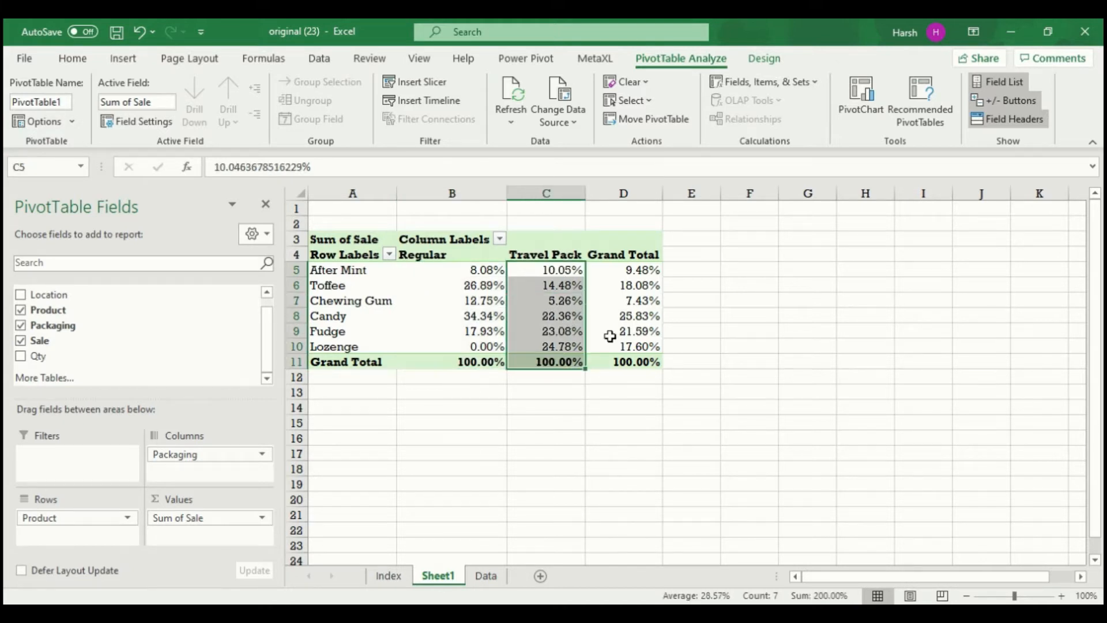
{"action": "left_click", "coordinate": [649, 270]}
{"action": "left_click_drag", "start_coordinate": [646, 286], "coordinate": [637, 365]}
{"action": "left_click", "coordinate": [635, 360]}
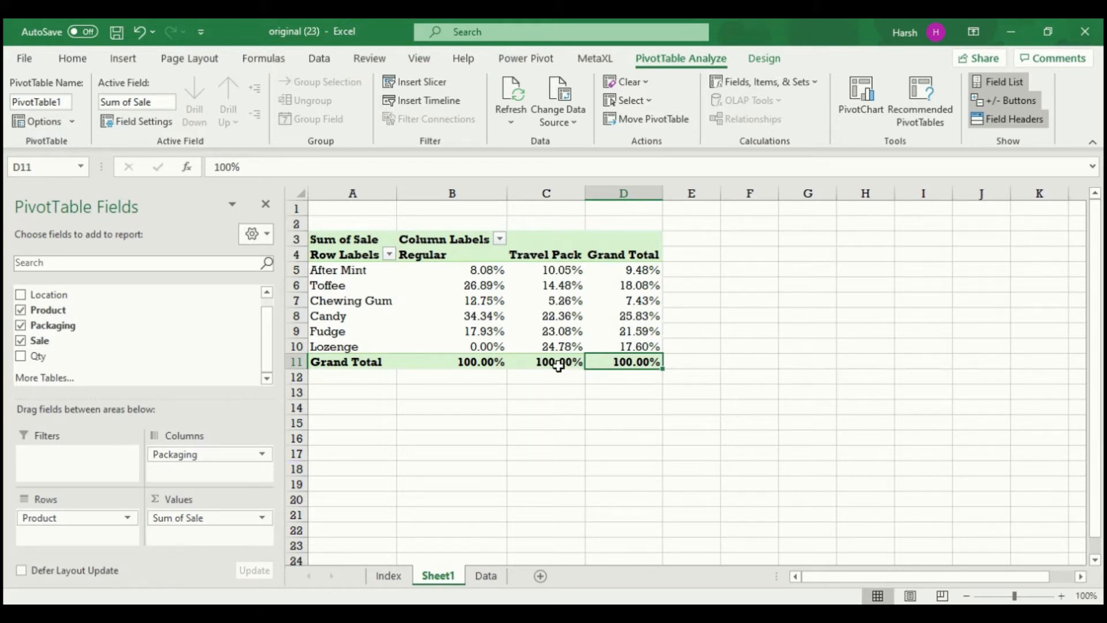
{"action": "mouse_move", "coordinate": [558, 366]}
{"action": "key", "text": "ctrl+z"}
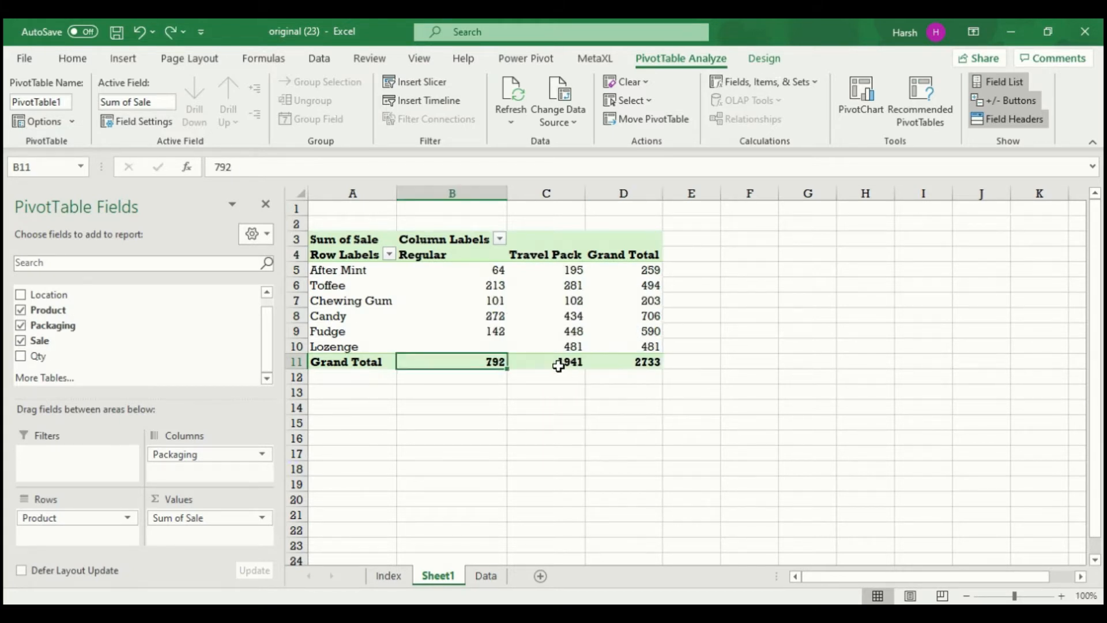
- Show the Sum of Sale values as % of Row Total
{"action": "left_click", "coordinate": [642, 297]}
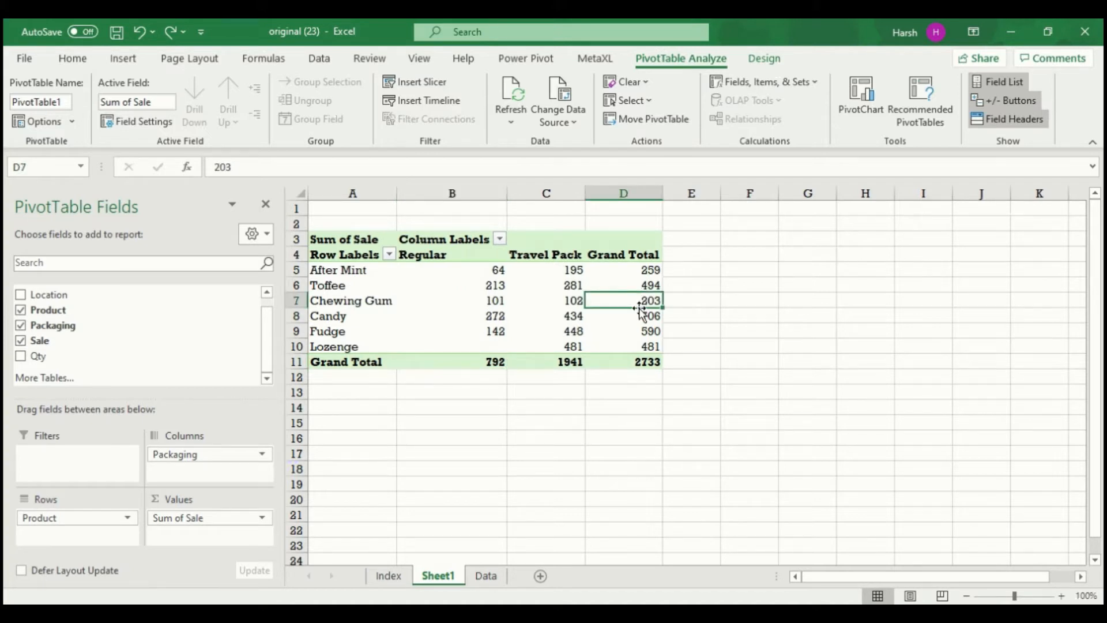
{"action": "right_click", "coordinate": [641, 298]}
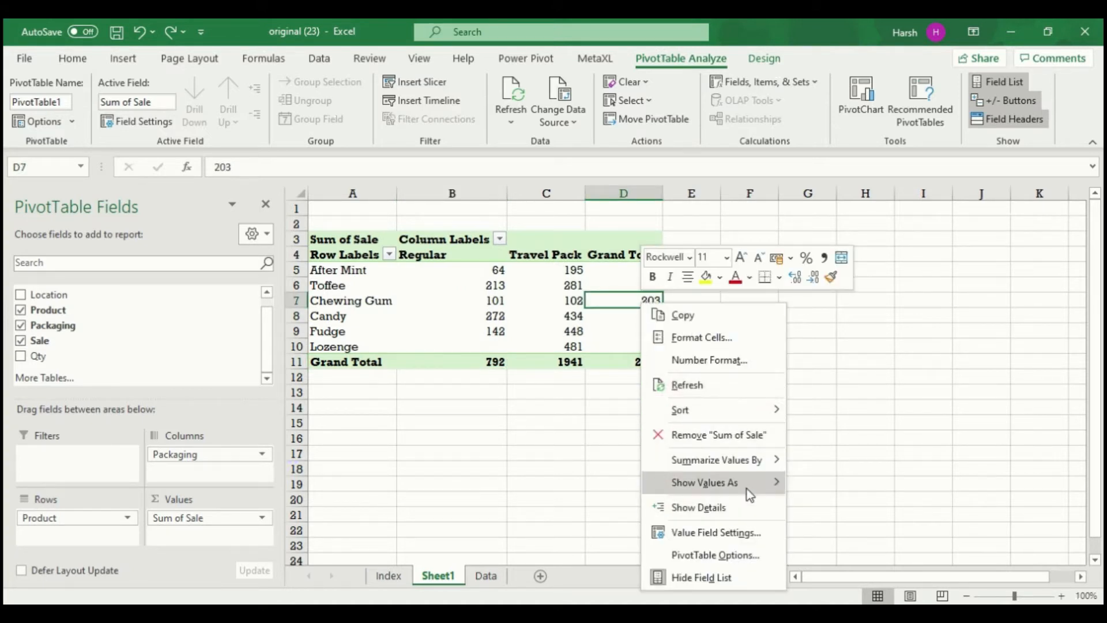
{"action": "mouse_move", "coordinate": [746, 489]}
{"action": "left_click", "coordinate": [863, 322]}
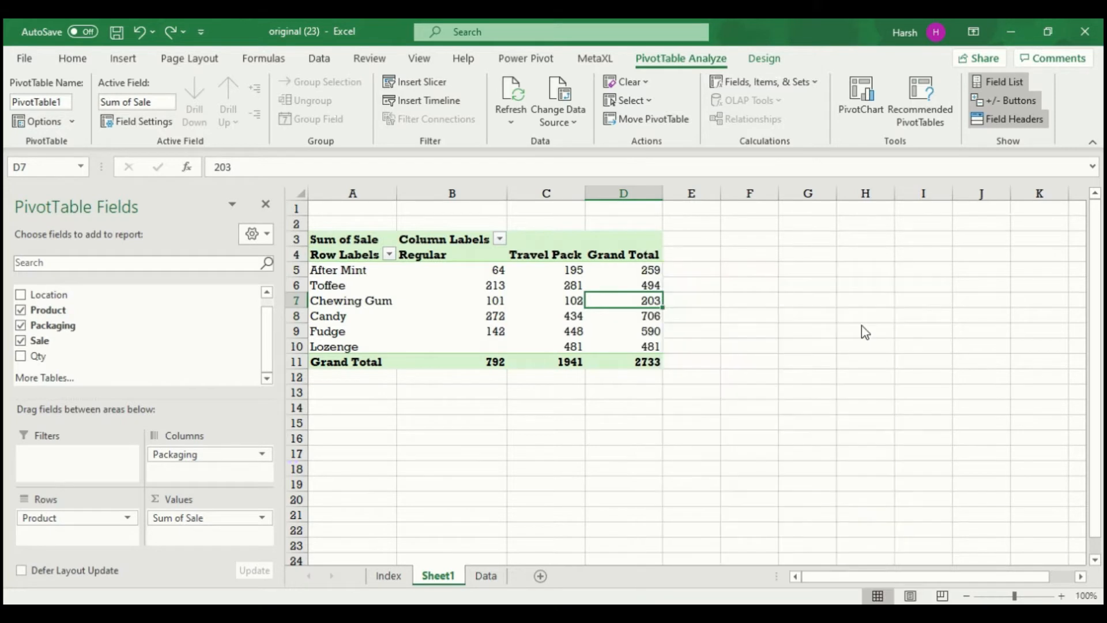
- Examine how each product's packaging shares add up across its row, and undo the % of Row Total display
{"action": "left_click_drag", "start_coordinate": [626, 266], "coordinate": [628, 362]}
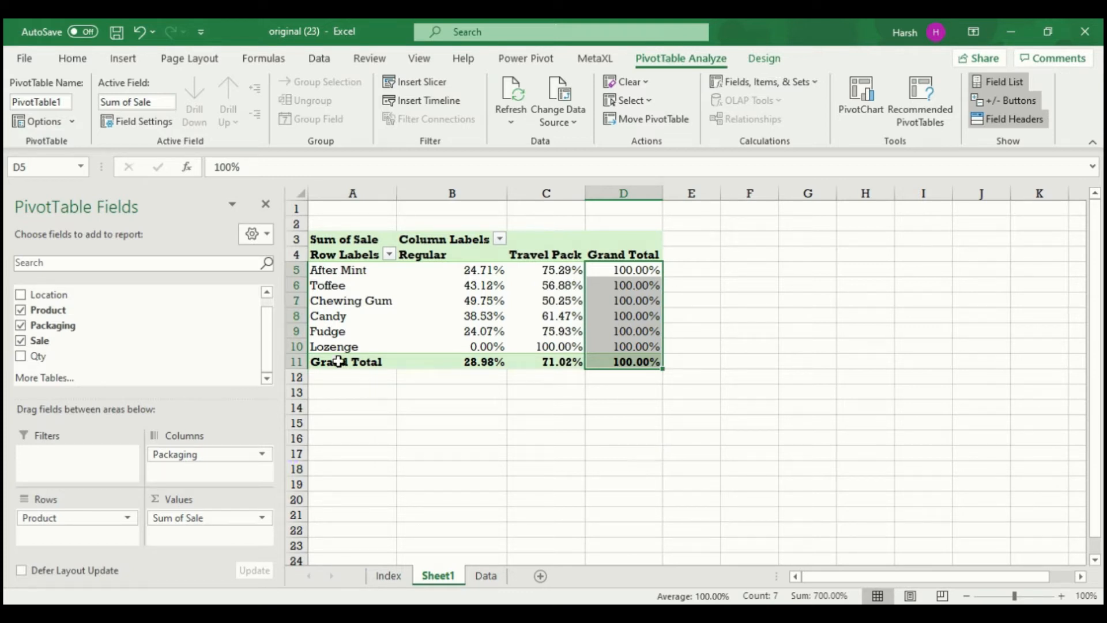
{"action": "left_click", "coordinate": [420, 271]}
{"action": "left_click", "coordinate": [534, 268]}
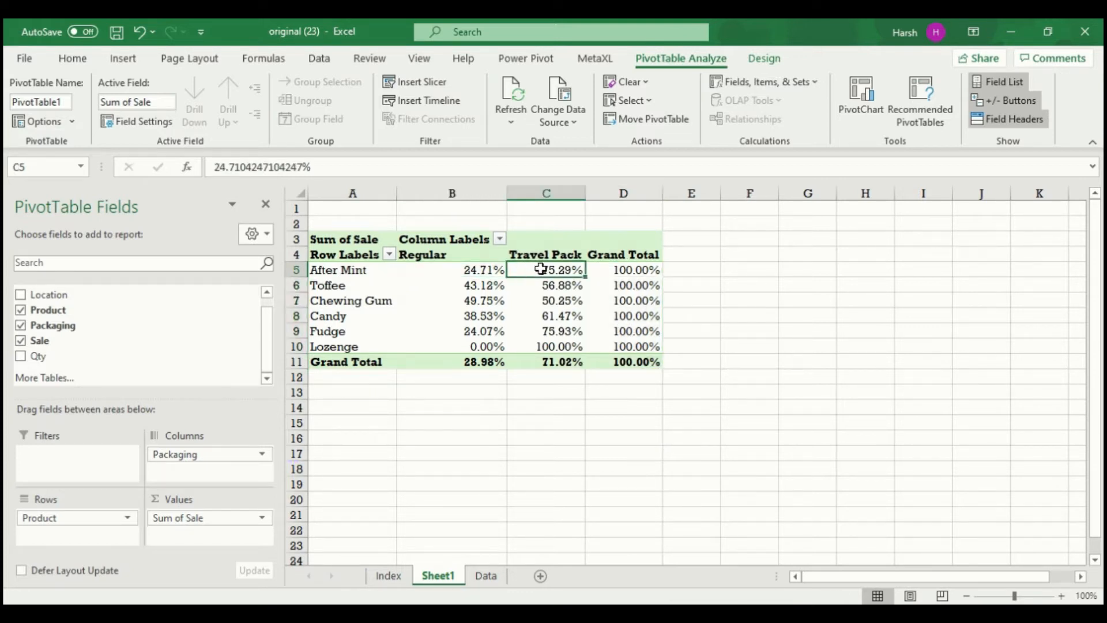
{"action": "left_click", "coordinate": [610, 271]}
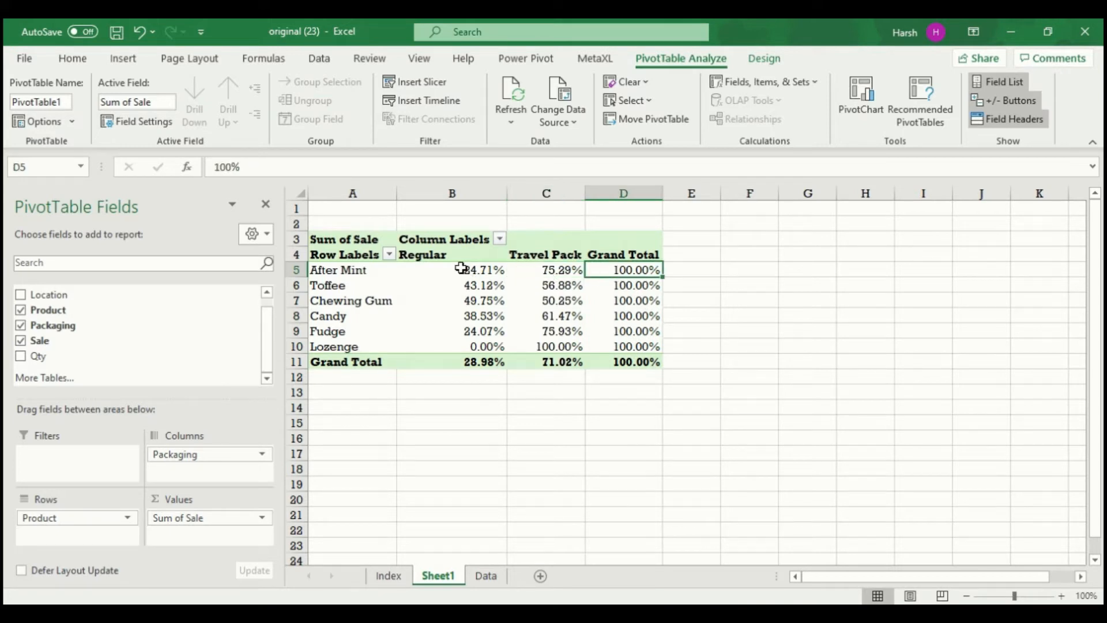
{"action": "left_click", "coordinate": [553, 271]}
{"action": "left_click", "coordinate": [623, 276]}
{"action": "left_click", "coordinate": [628, 317]}
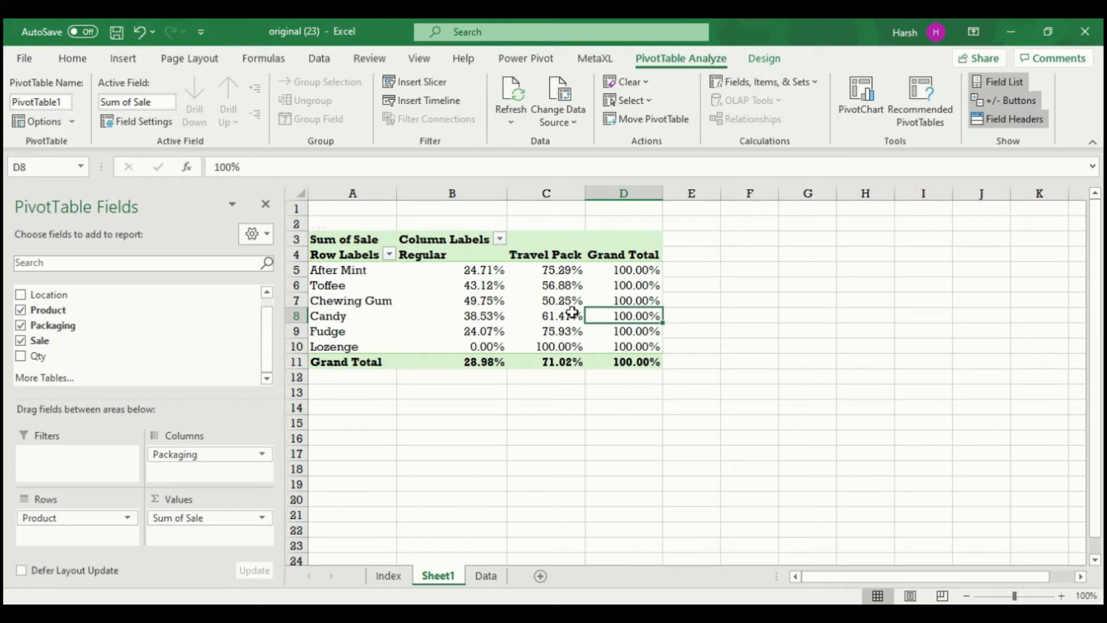
{"action": "left_click", "coordinate": [618, 366]}
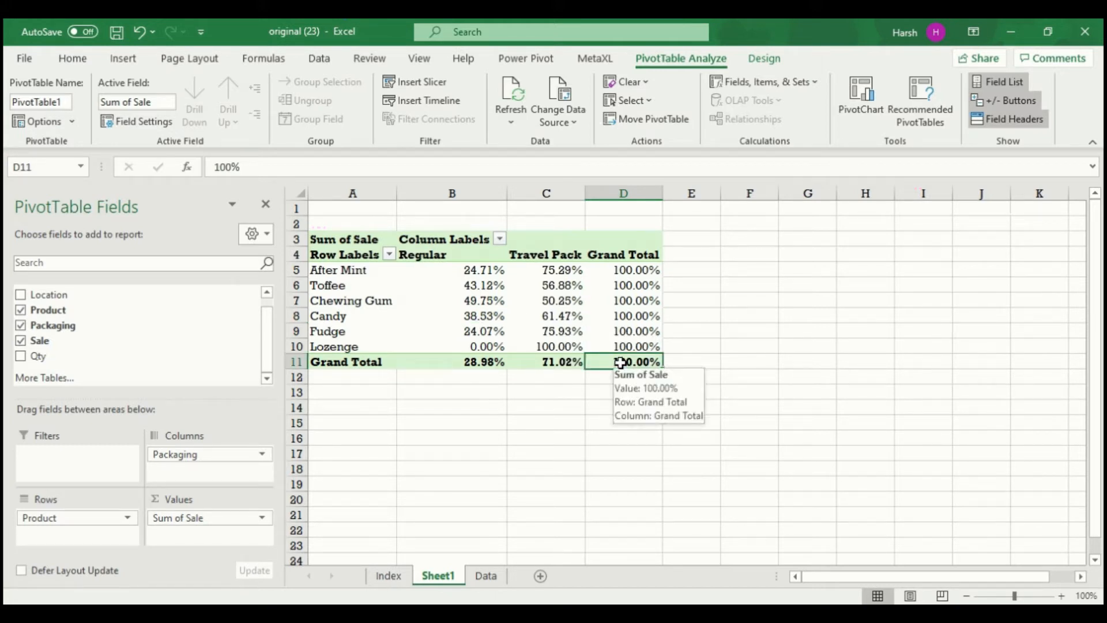
{"action": "key", "text": "ctrl+z"}
- Apply % of Grand Total to the Sum of Sale values in the PivotTable
{"action": "right_click", "coordinate": [621, 363]}
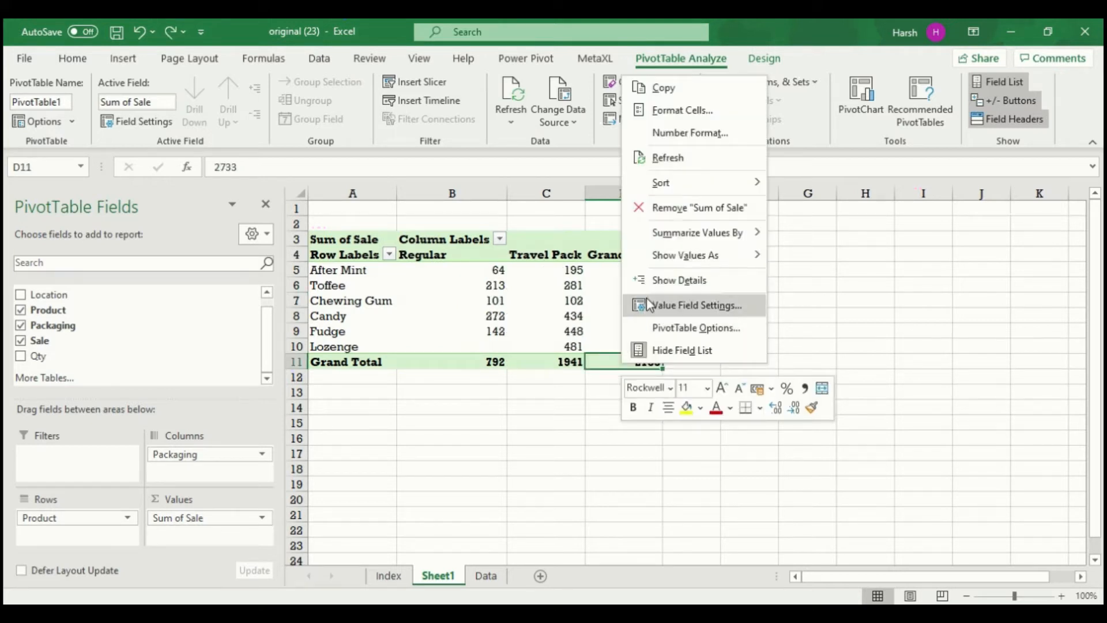
{"action": "mouse_move", "coordinate": [673, 266]}
{"action": "left_click", "coordinate": [790, 267]}
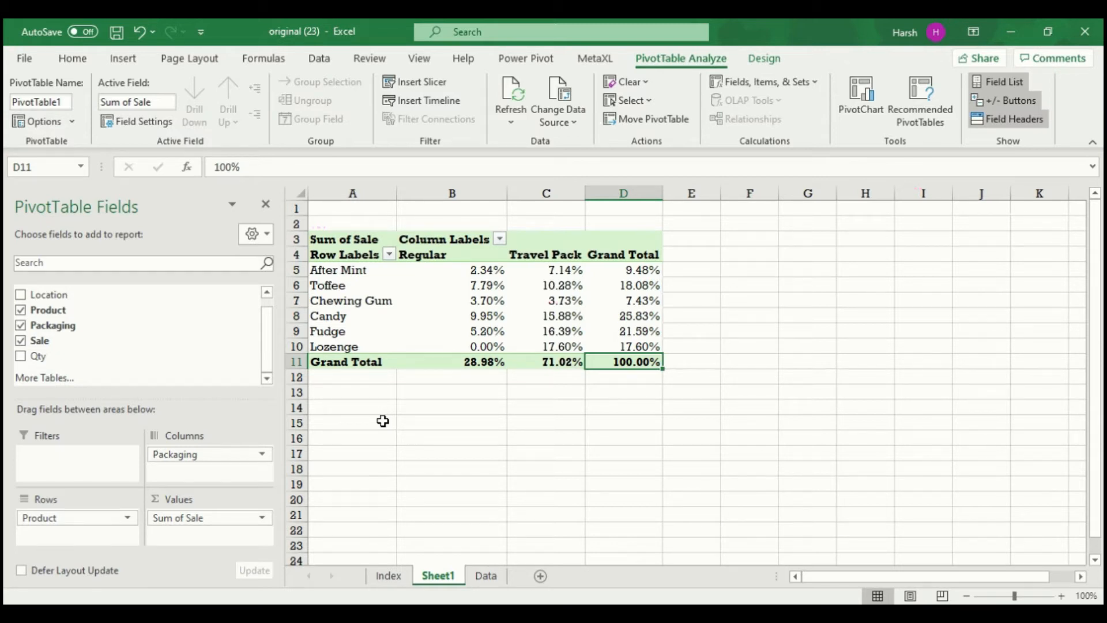
- Copy the whole PivotTable in A3:D11 and paste the duplicate below it at A15
{"action": "left_click", "coordinate": [347, 239]}
{"action": "left_click_drag", "start_coordinate": [421, 261], "coordinate": [616, 362]}
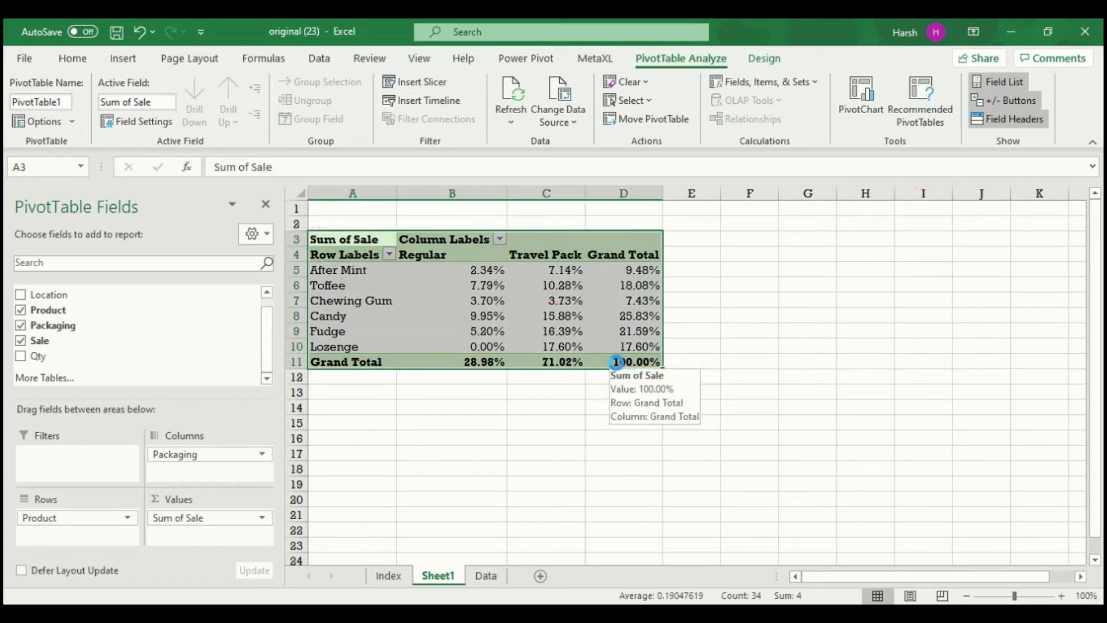
{"action": "key", "text": "ctrl+c"}
{"action": "left_click", "coordinate": [332, 425]}
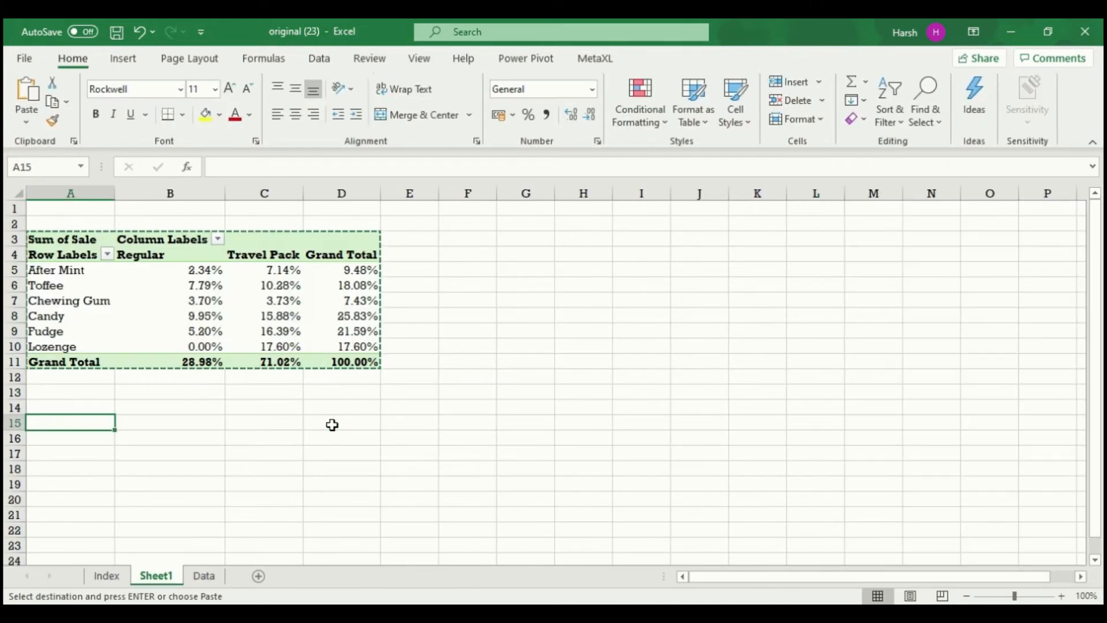
{"action": "key", "text": "ctrl+v"}
- Show the Sum of Sale values in the upper PivotTable as Index
{"action": "left_click", "coordinate": [424, 315]}
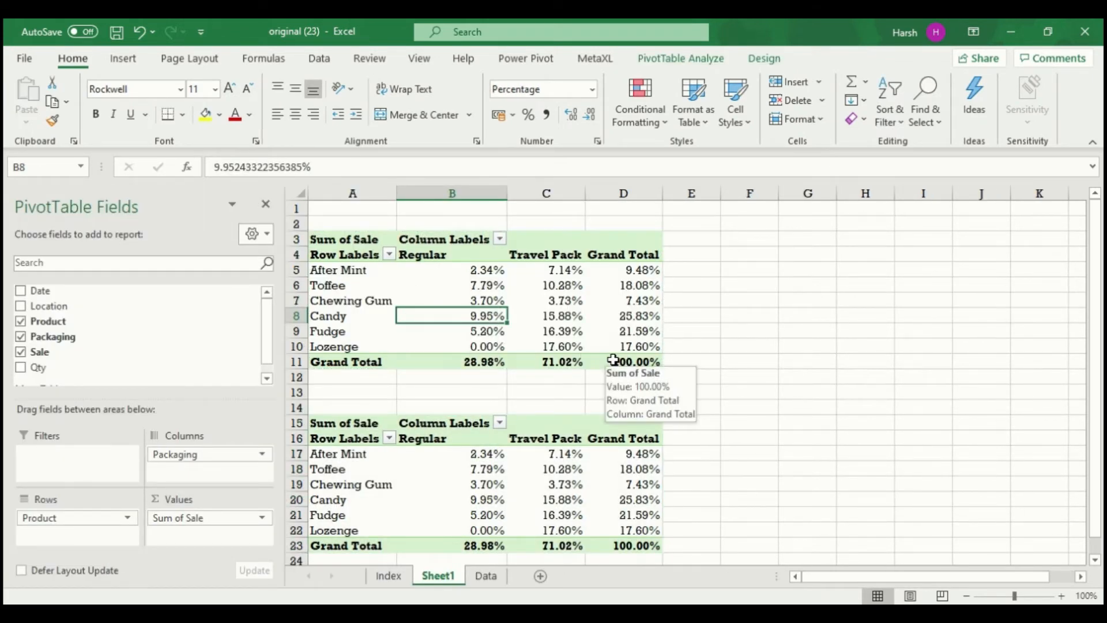
{"action": "left_click", "coordinate": [613, 360]}
{"action": "right_click", "coordinate": [606, 331]}
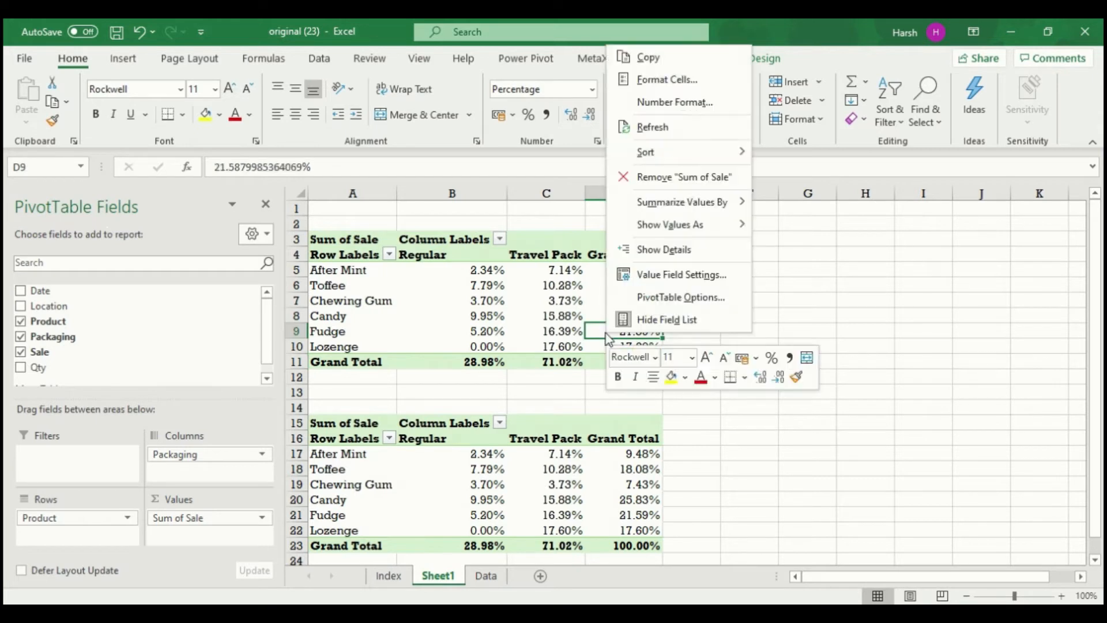
{"action": "mouse_move", "coordinate": [715, 222]}
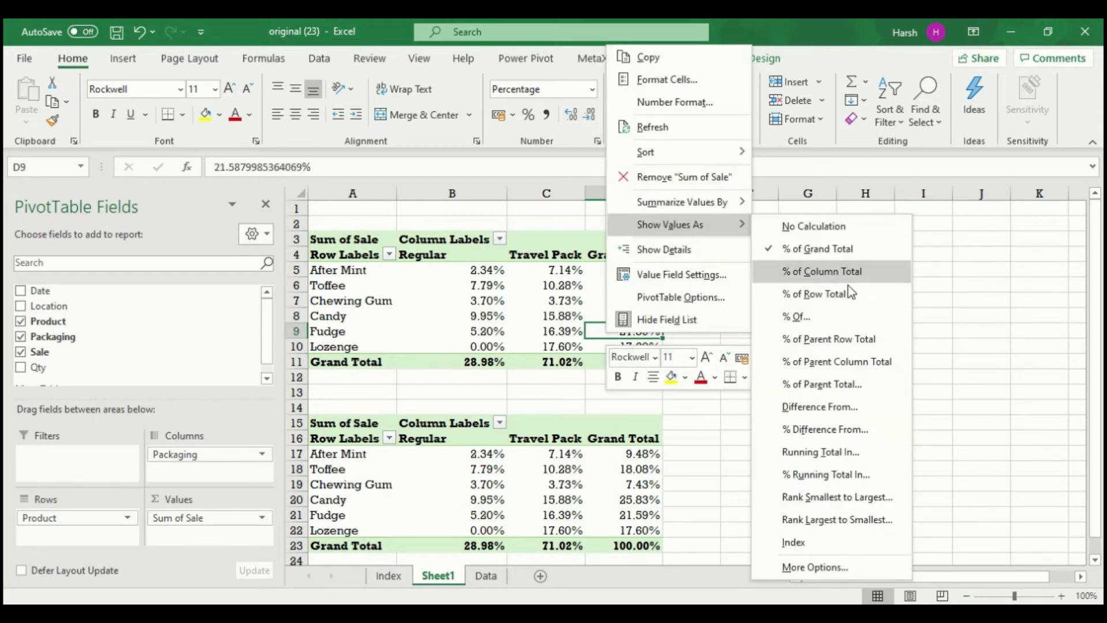
{"action": "left_click", "coordinate": [811, 545]}
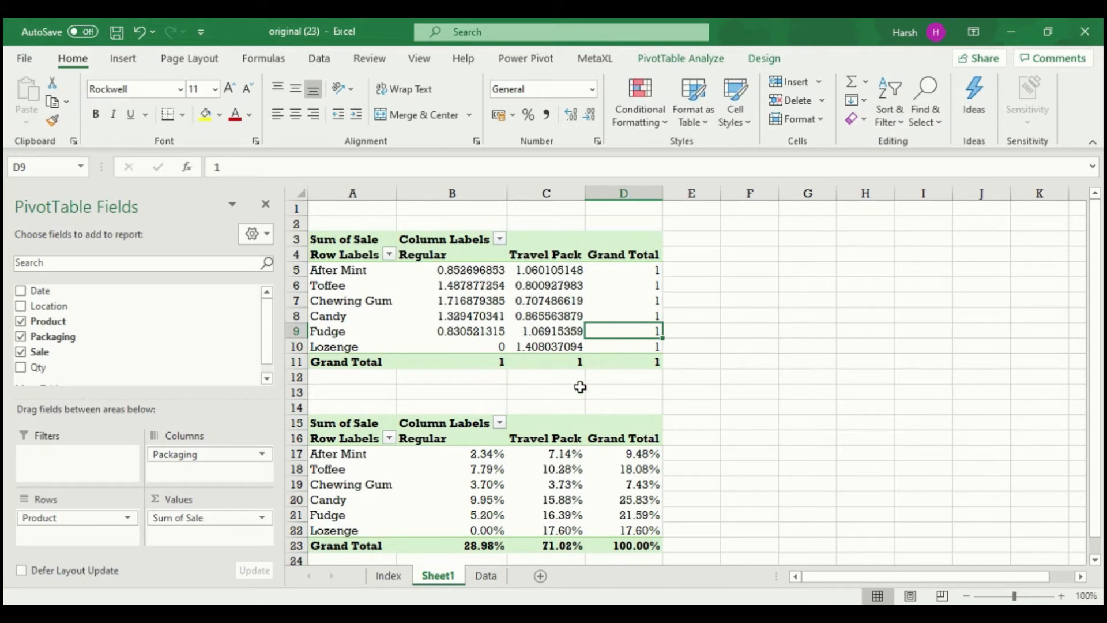
- Format the Sum of Sale values in the upper PivotTable as Number with 2 decimal places
{"action": "left_click", "coordinate": [512, 330]}
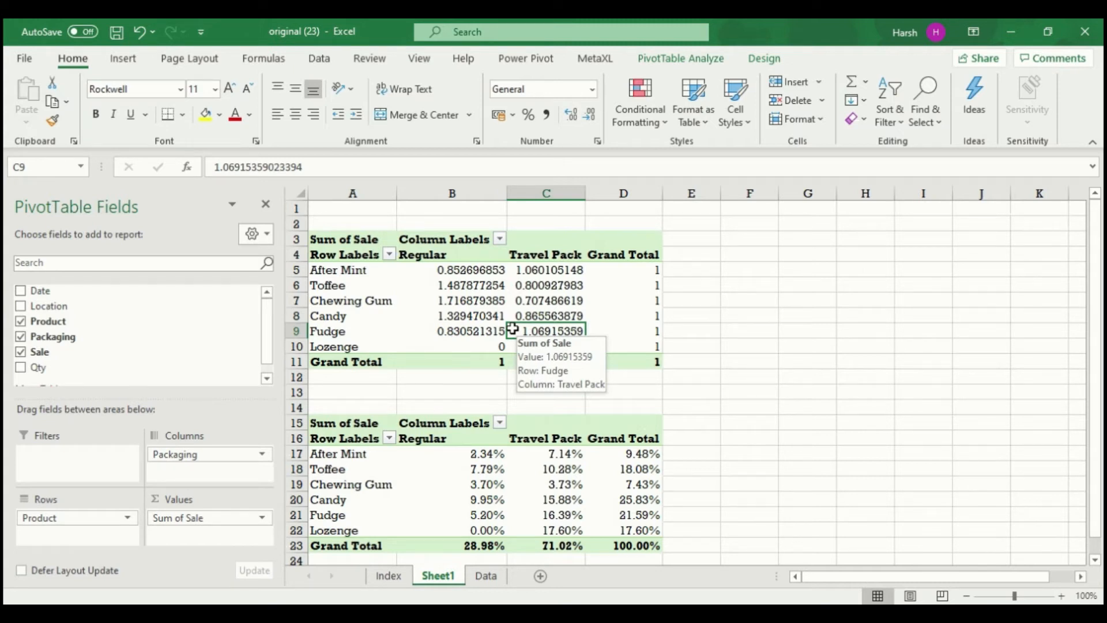
{"action": "right_click", "coordinate": [542, 332]}
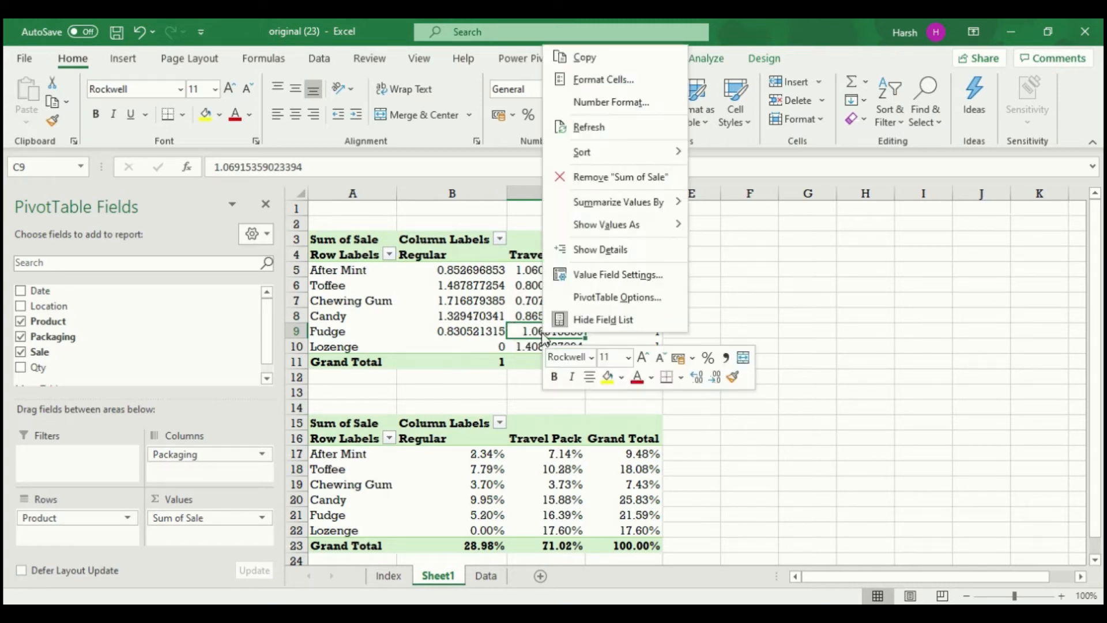
{"action": "left_click", "coordinate": [623, 286]}
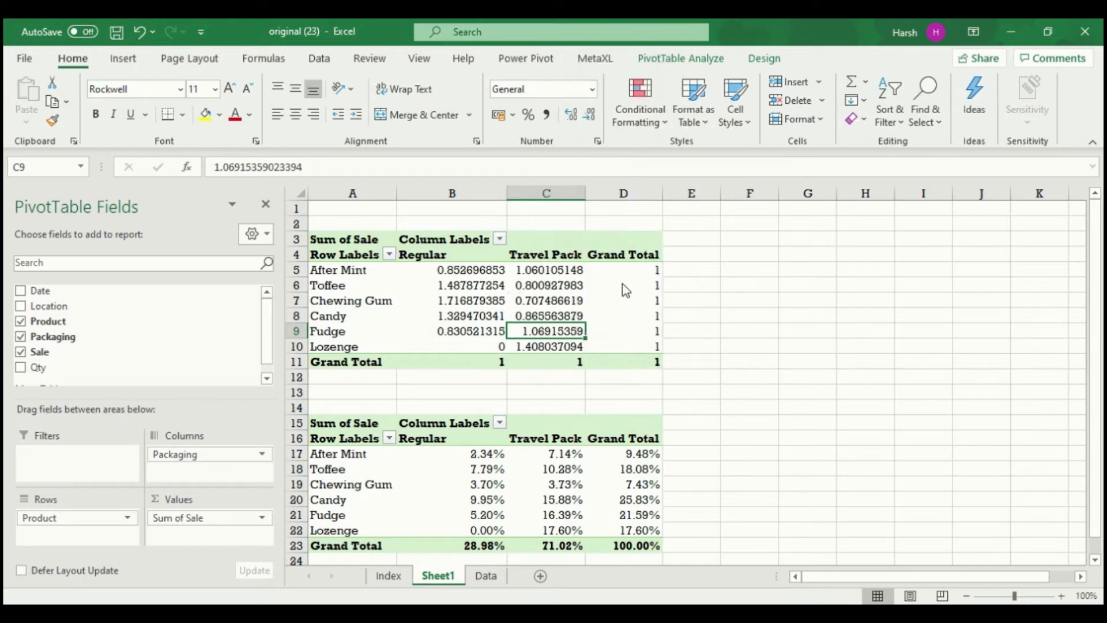
{"action": "left_click", "coordinate": [541, 383]}
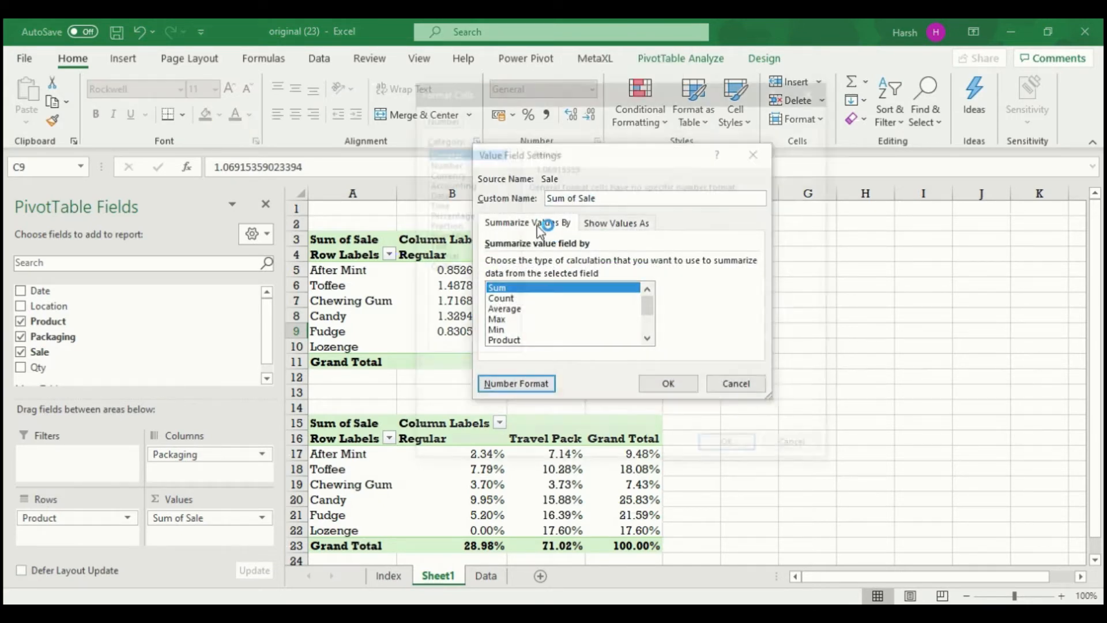
{"action": "left_click", "coordinate": [462, 162]}
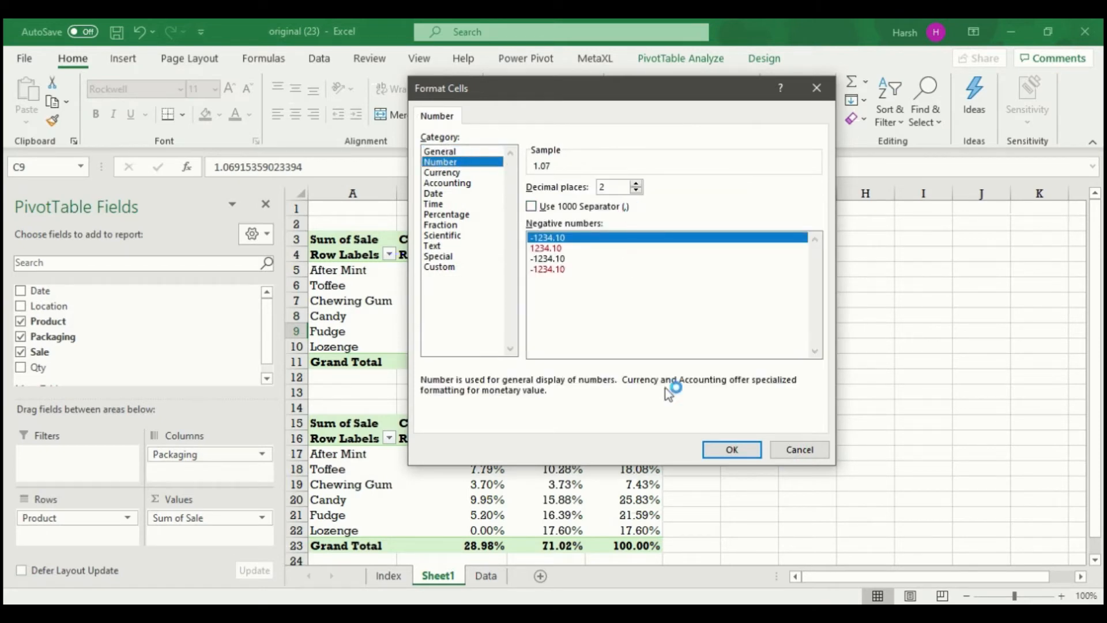
{"action": "left_click", "coordinate": [732, 450]}
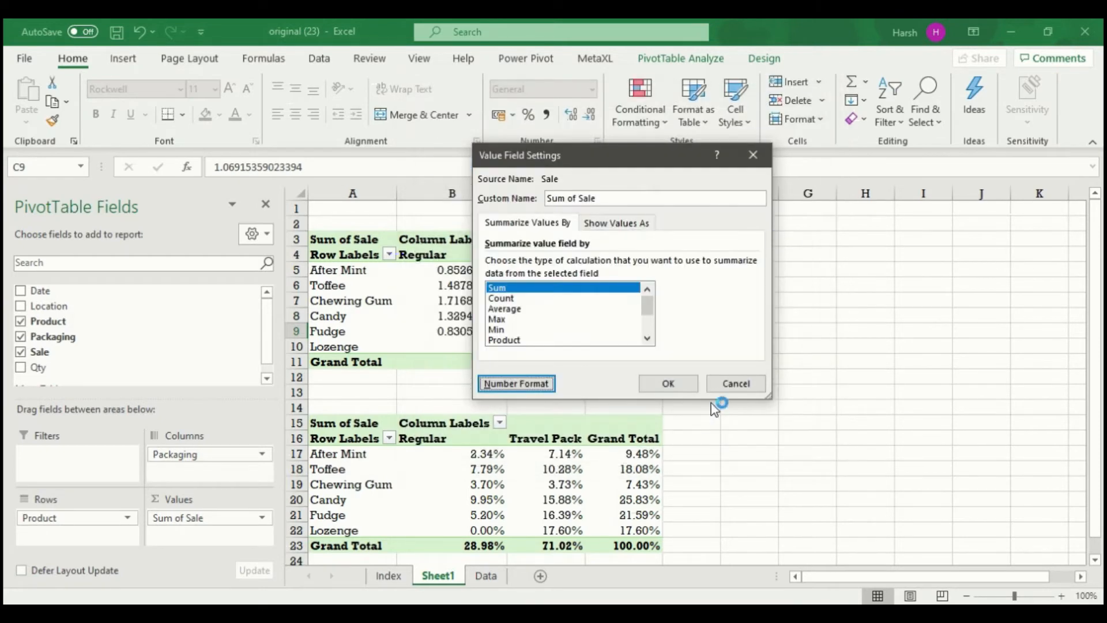
{"action": "left_click", "coordinate": [680, 388]}
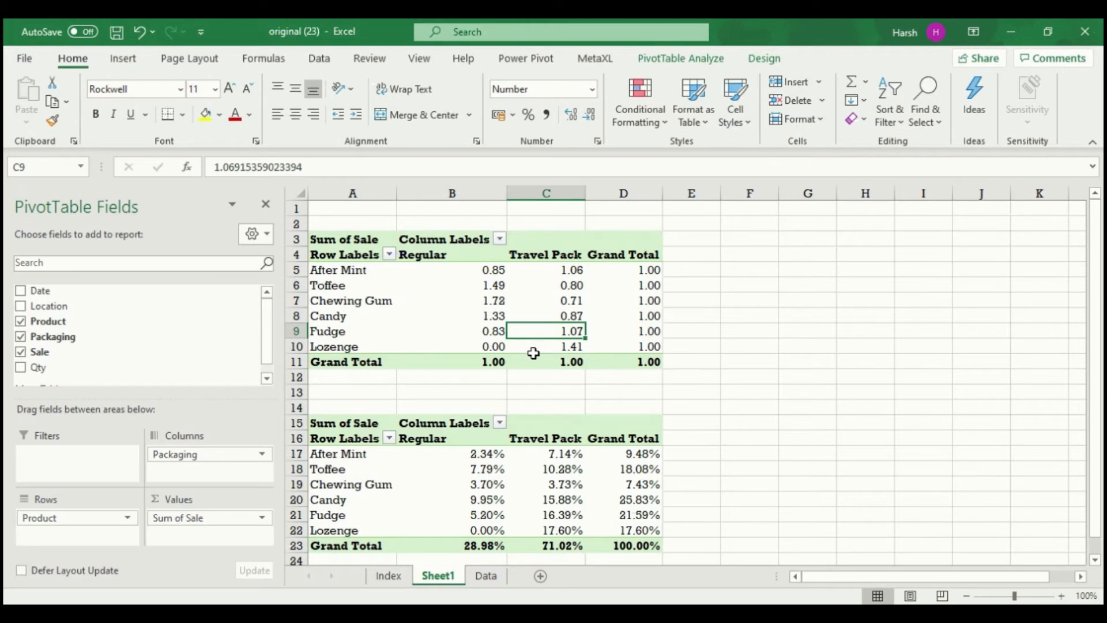
- Examine the Index values of Chewing Gum, Toffee and Candy in Regular packaging and Lozenge in Travel Pack
{"action": "mouse_move", "coordinate": [529, 351]}
{"action": "left_click", "coordinate": [545, 320]}
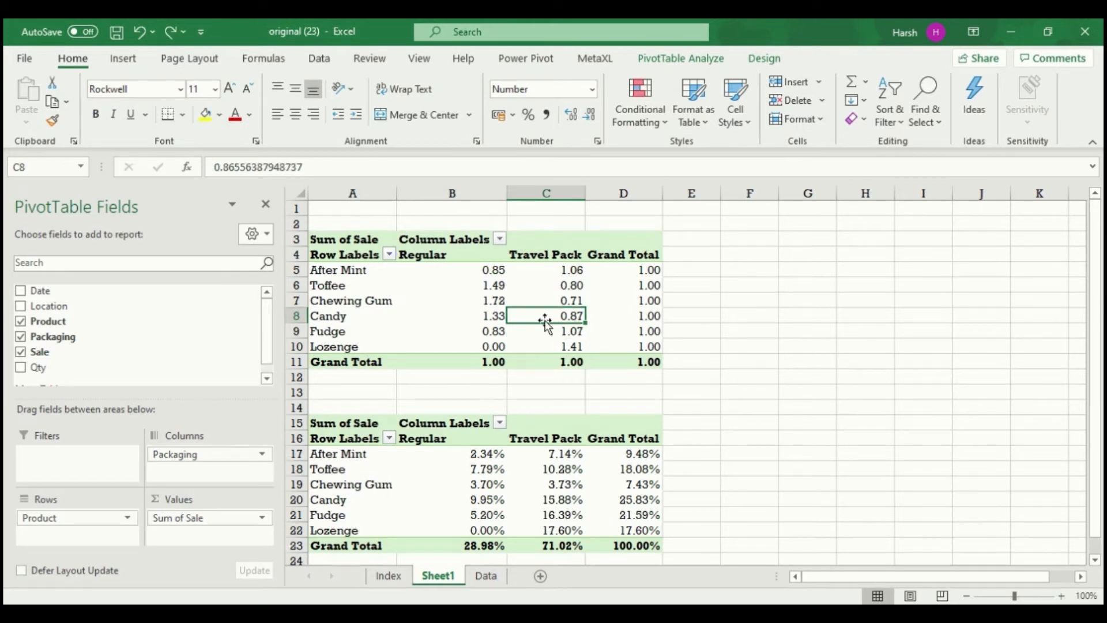
{"action": "left_click", "coordinate": [489, 305]}
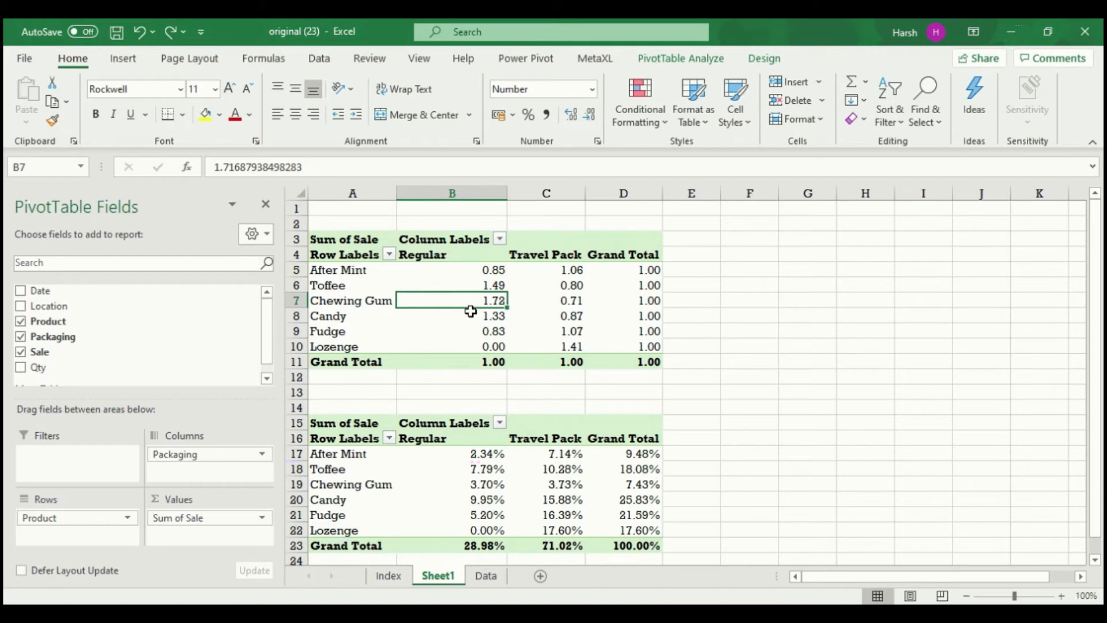
{"action": "left_click", "coordinate": [490, 280]}
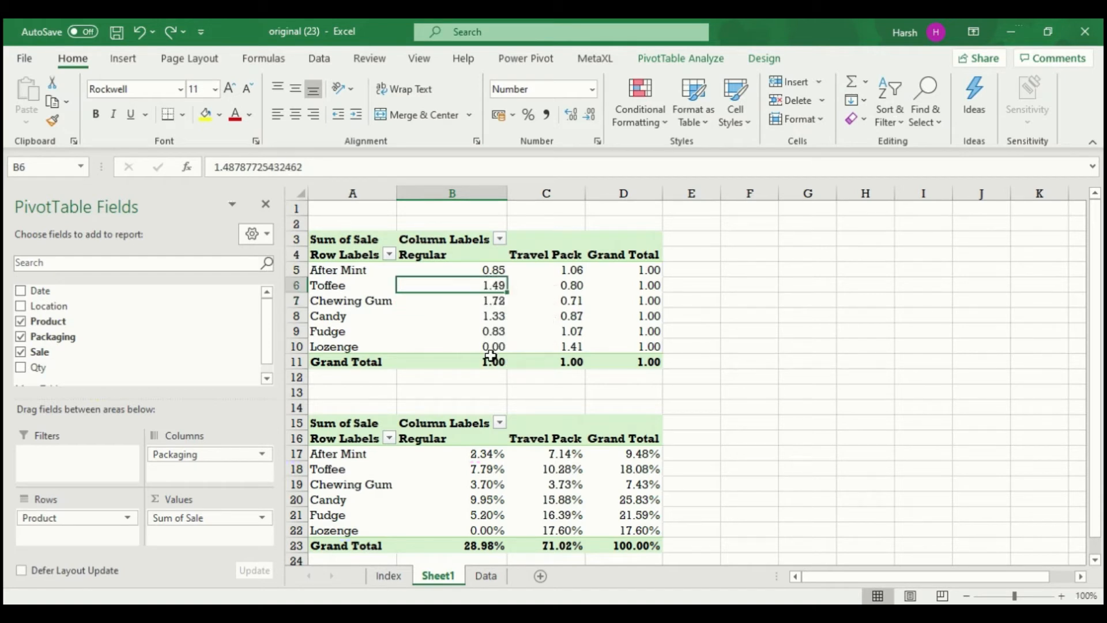
{"action": "left_click", "coordinate": [488, 314]}
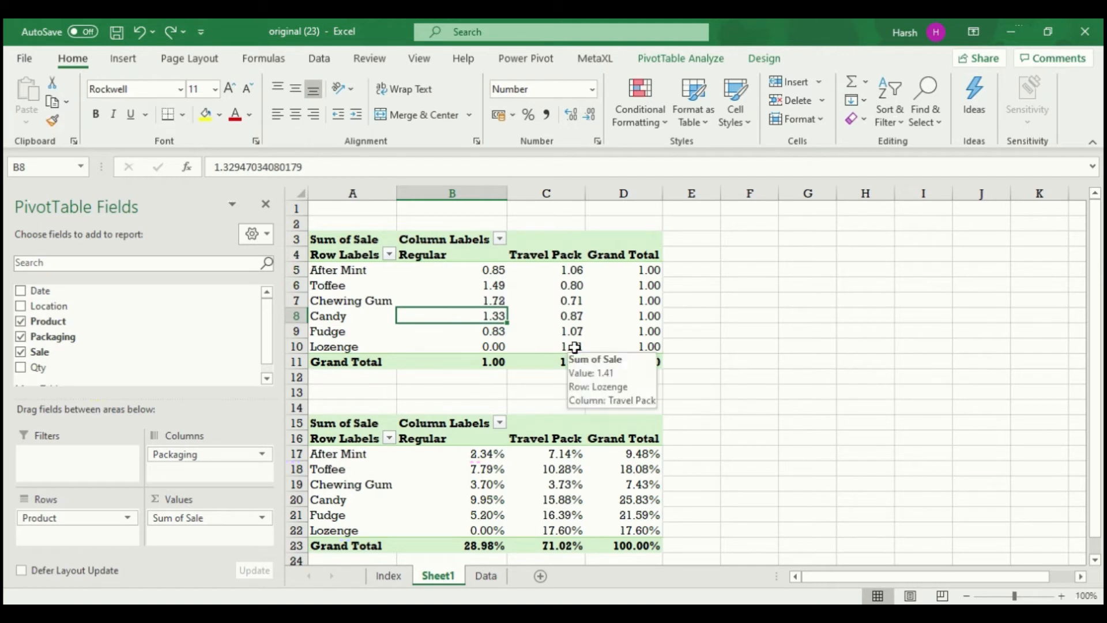
{"action": "left_click", "coordinate": [572, 345]}
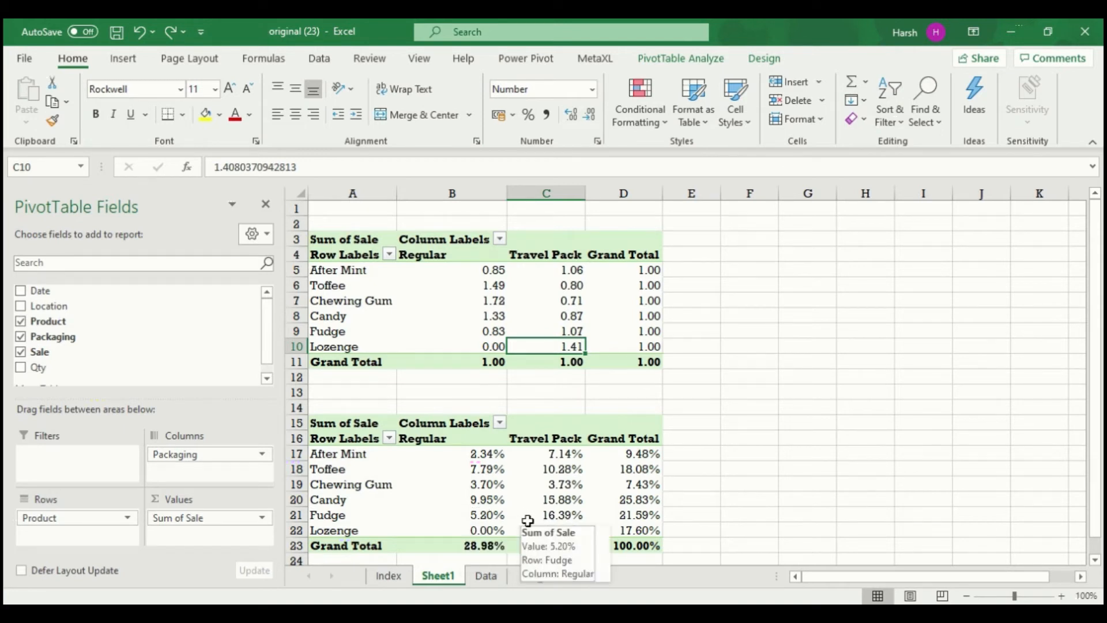
{"action": "mouse_move", "coordinate": [572, 529]}
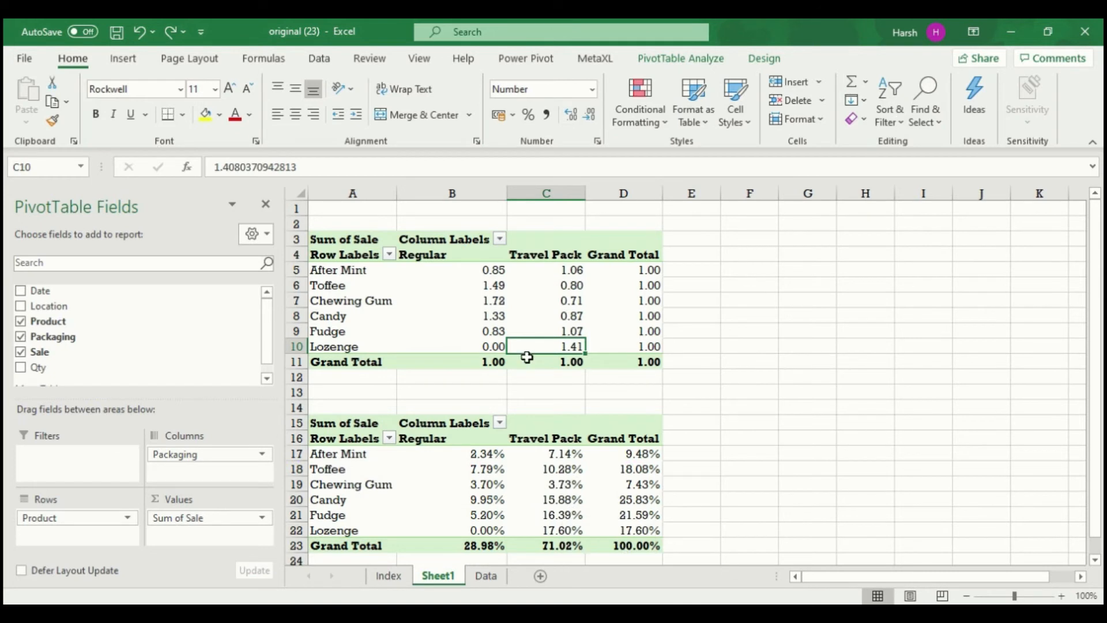
- Apply the Green - White color scale to all Index values and totals in B5:D11 of the upper PivotTable
{"action": "left_click_drag", "start_coordinate": [463, 270], "coordinate": [647, 361]}
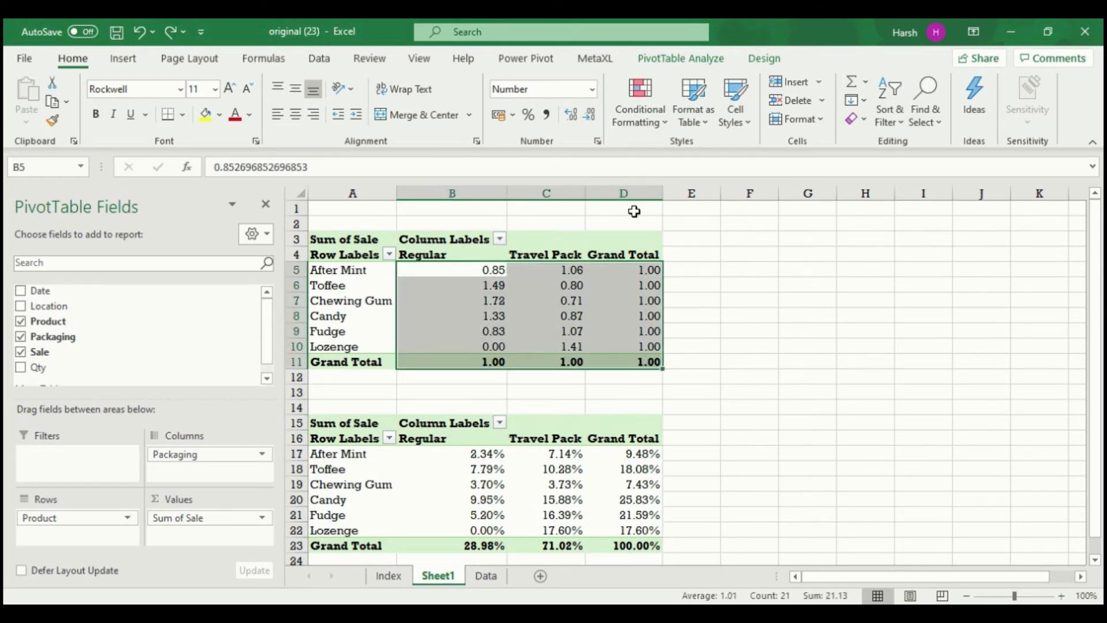
{"action": "left_click", "coordinate": [639, 124]}
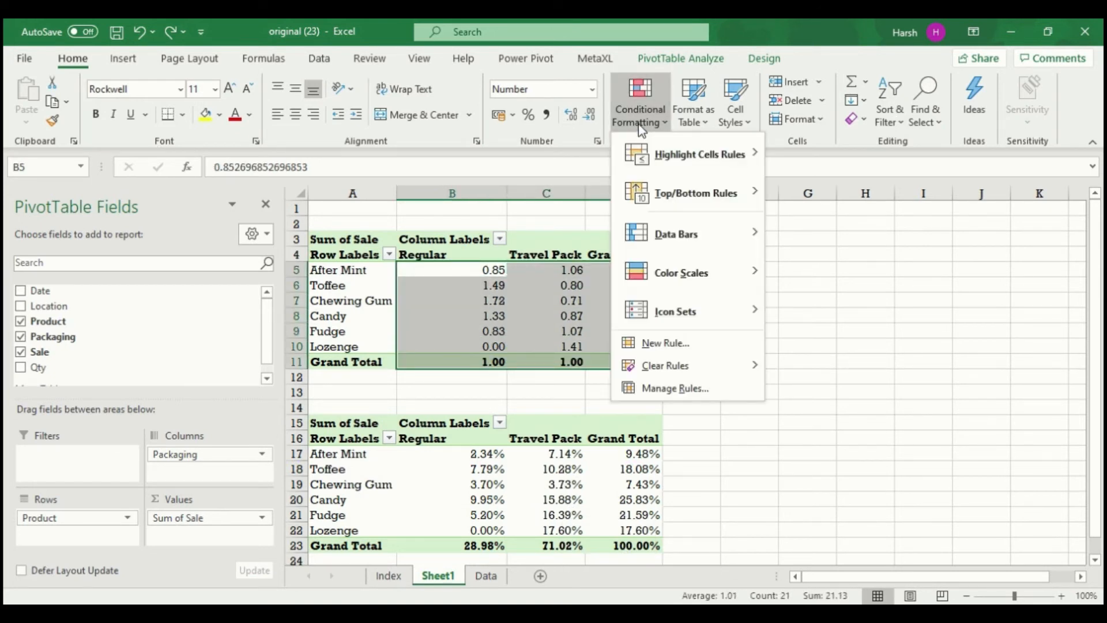
{"action": "mouse_move", "coordinate": [688, 279]}
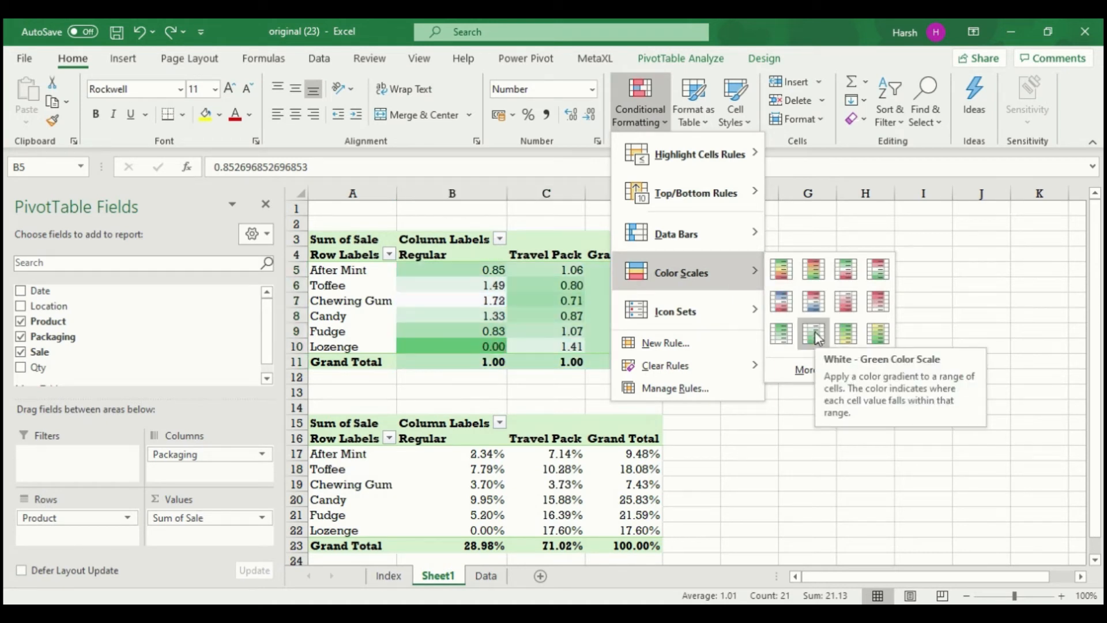
{"action": "left_click", "coordinate": [779, 343]}
{"action": "left_click", "coordinate": [713, 346]}
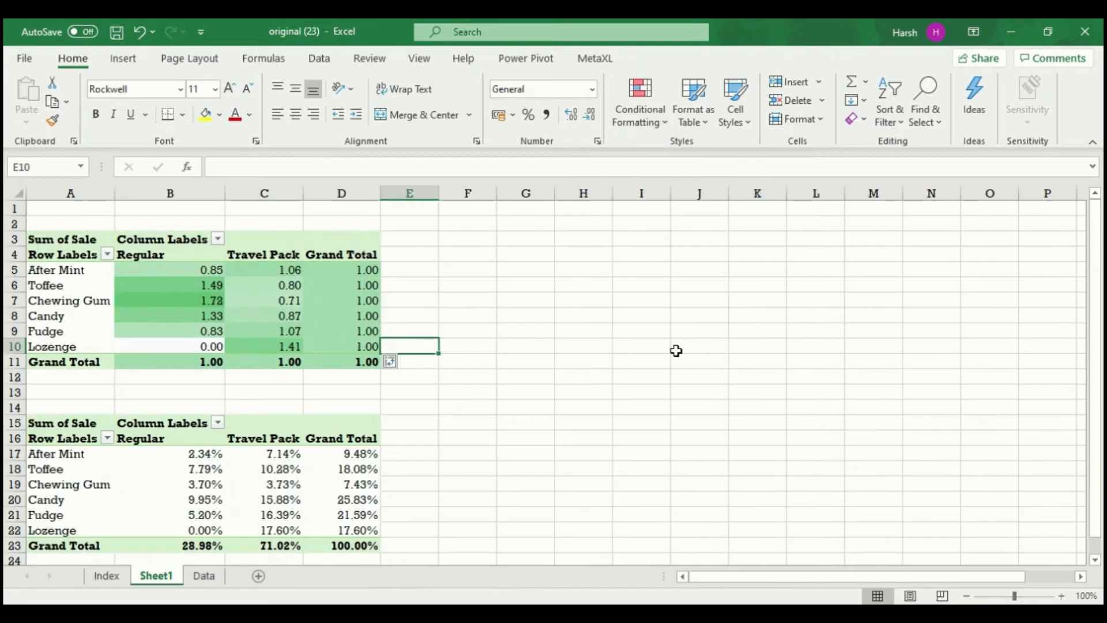
{"action": "left_click", "coordinate": [239, 344]}
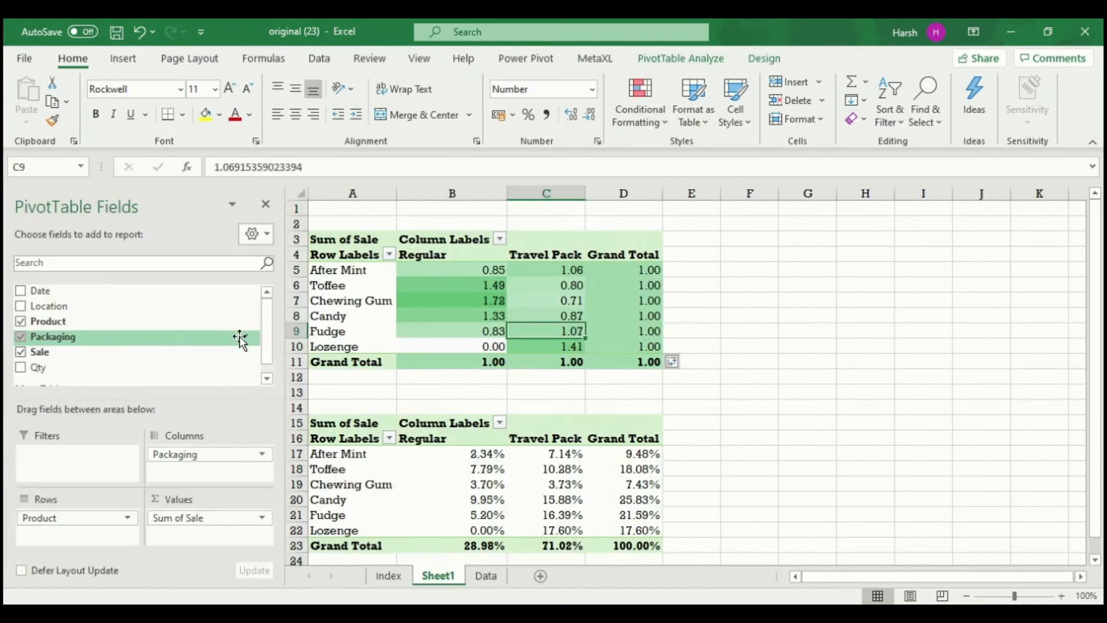
{"action": "left_click", "coordinate": [464, 308]}
{"action": "left_click", "coordinate": [464, 302]}
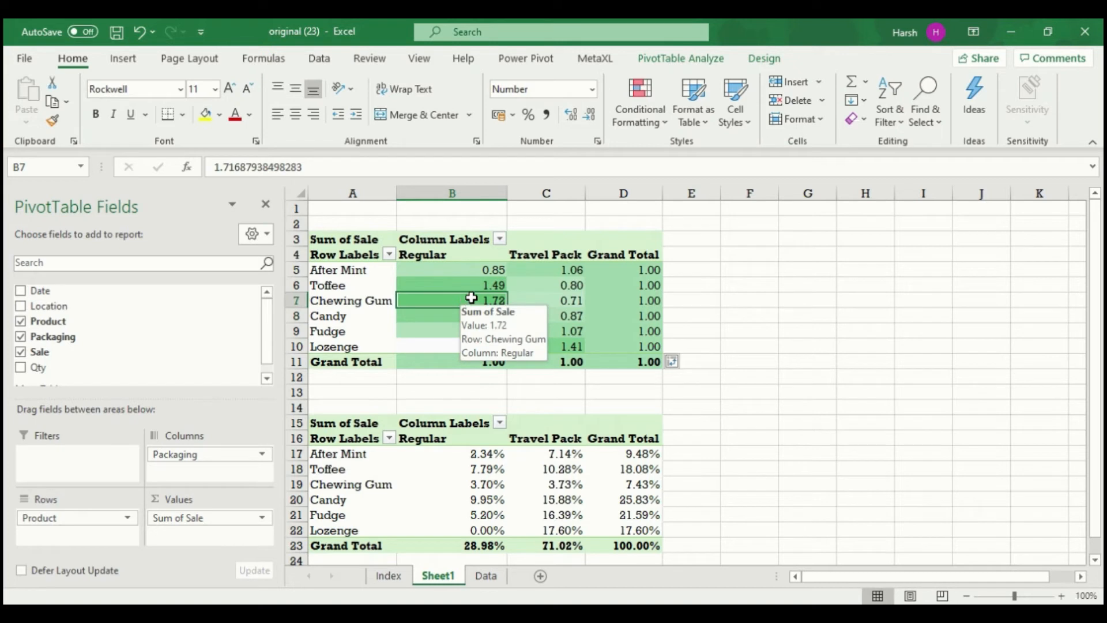
{"action": "mouse_move", "coordinate": [547, 344]}
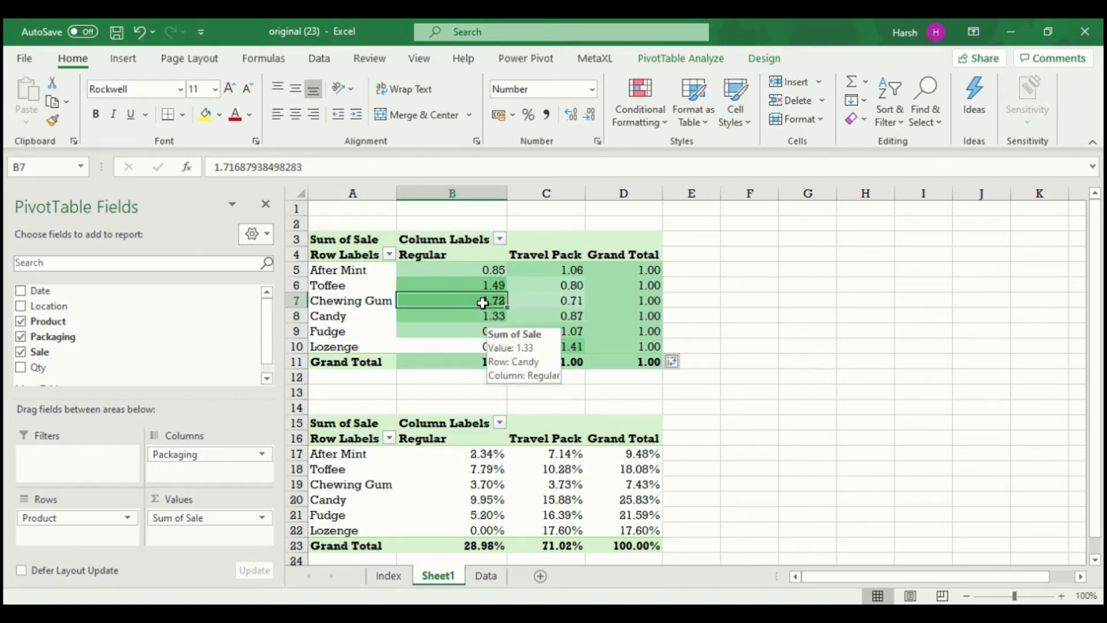
- Apply the Green - Yellow - Red color scale to only the product Index values in B5:C10, excluding the totals
{"action": "left_click_drag", "start_coordinate": [459, 270], "coordinate": [562, 345]}
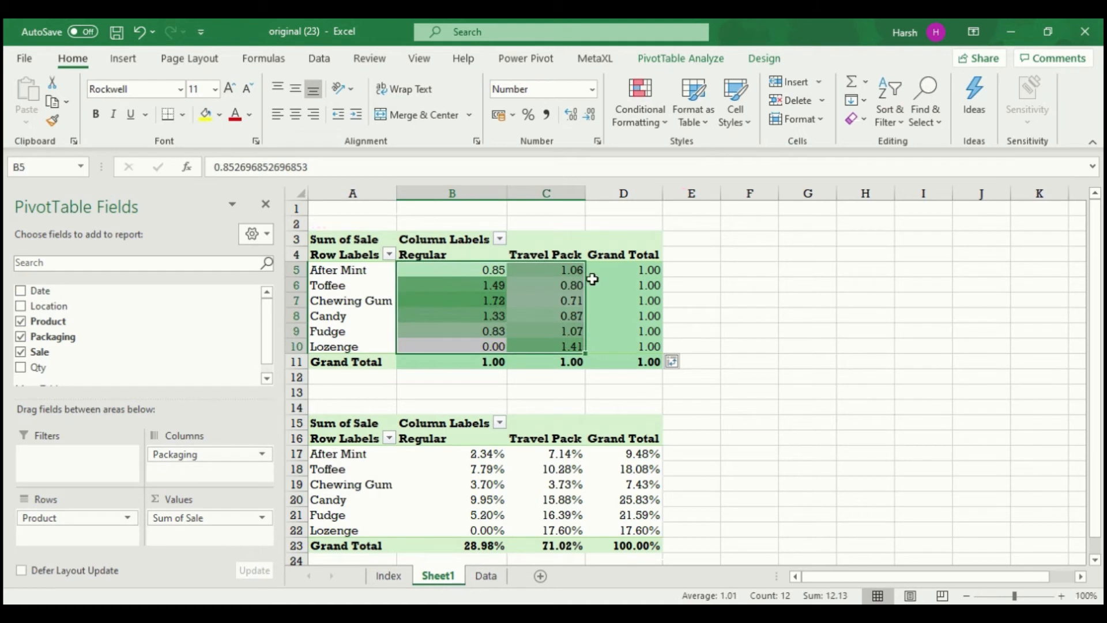
{"action": "left_click", "coordinate": [658, 129]}
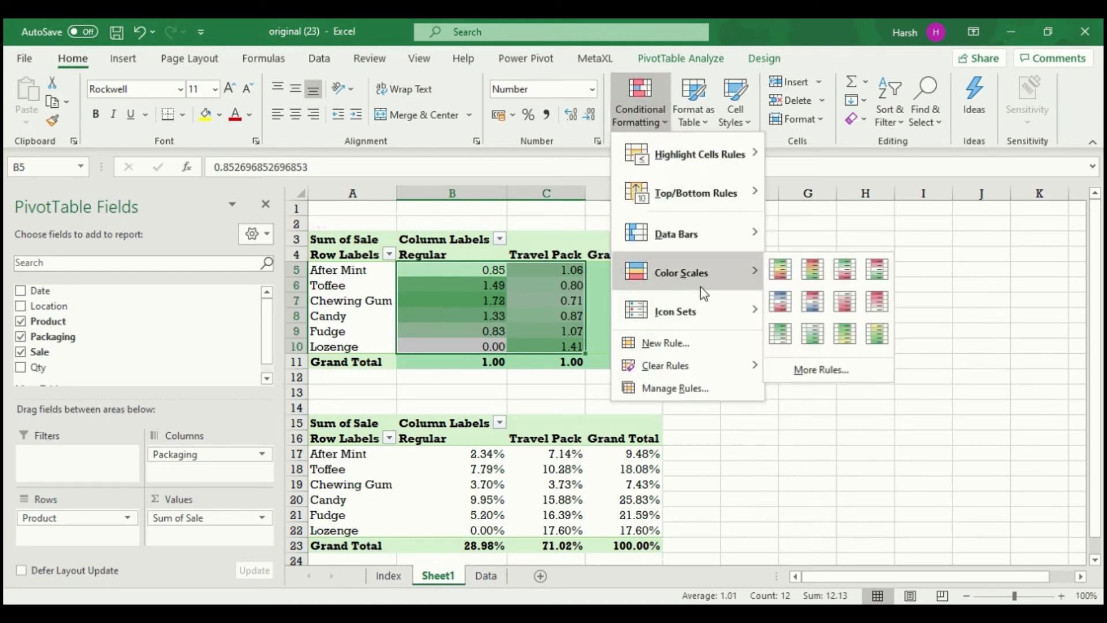
{"action": "left_click", "coordinate": [780, 272]}
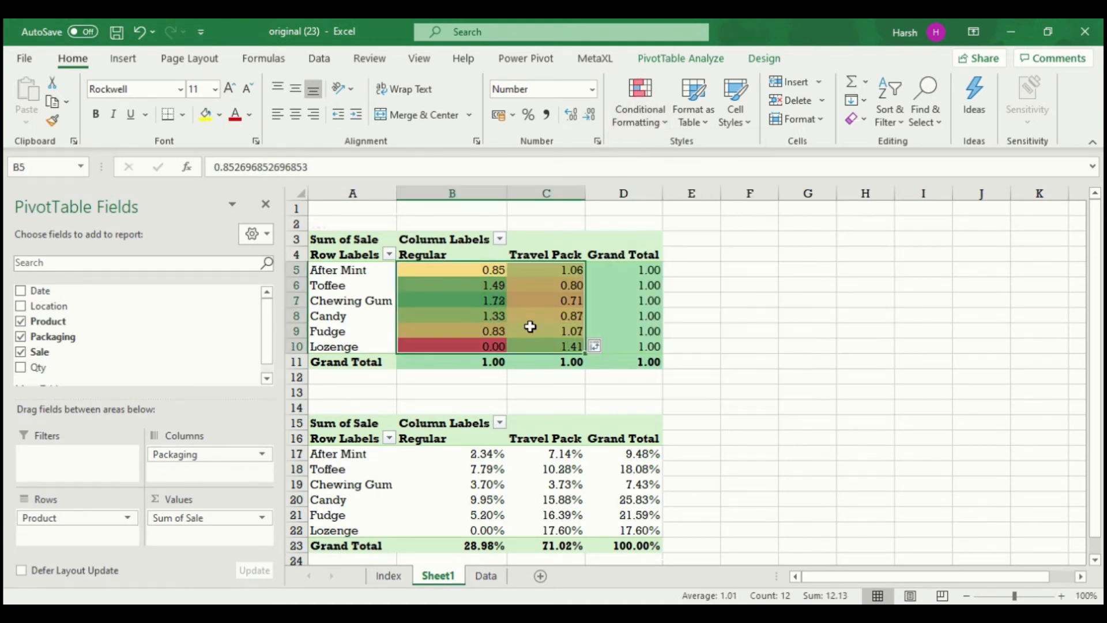
{"action": "left_click", "coordinate": [527, 324]}
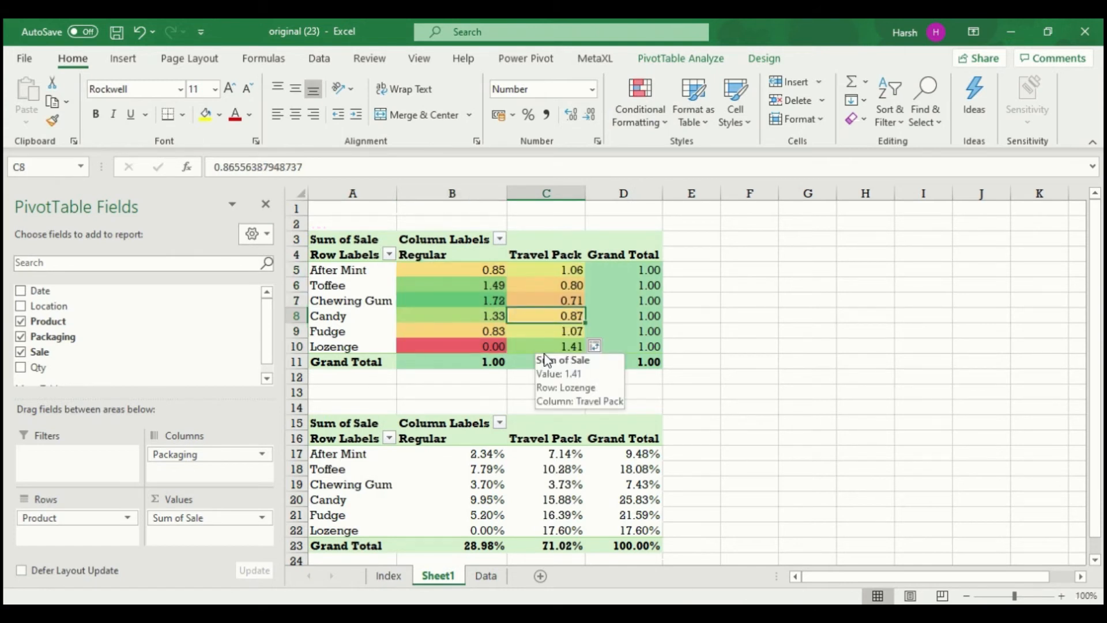
- Compare the Index of Chewing Gum in Regular packaging with its grand-total share, the Regular total and the Lozenge shares in the lower PivotTable
{"action": "left_click", "coordinate": [430, 301]}
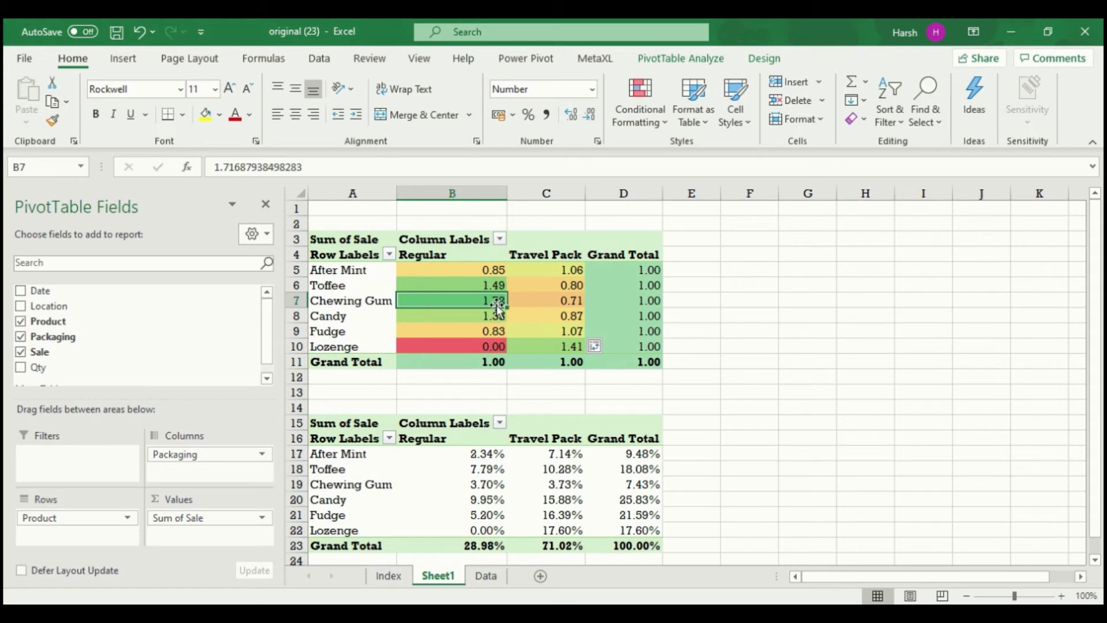
{"action": "mouse_move", "coordinate": [433, 298]}
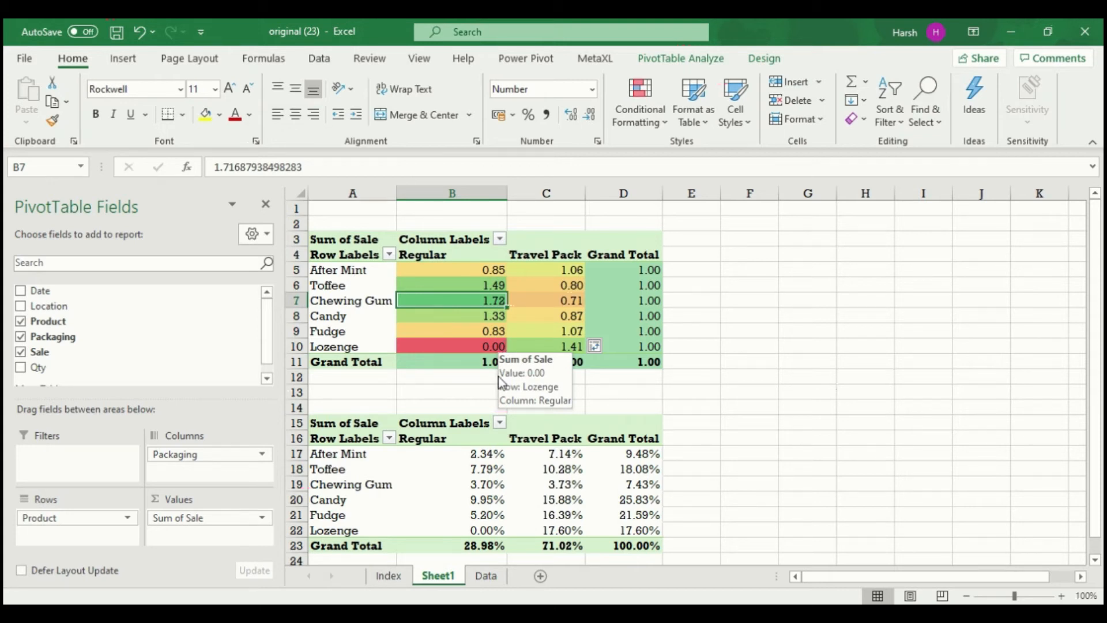
{"action": "left_click", "coordinate": [486, 491]}
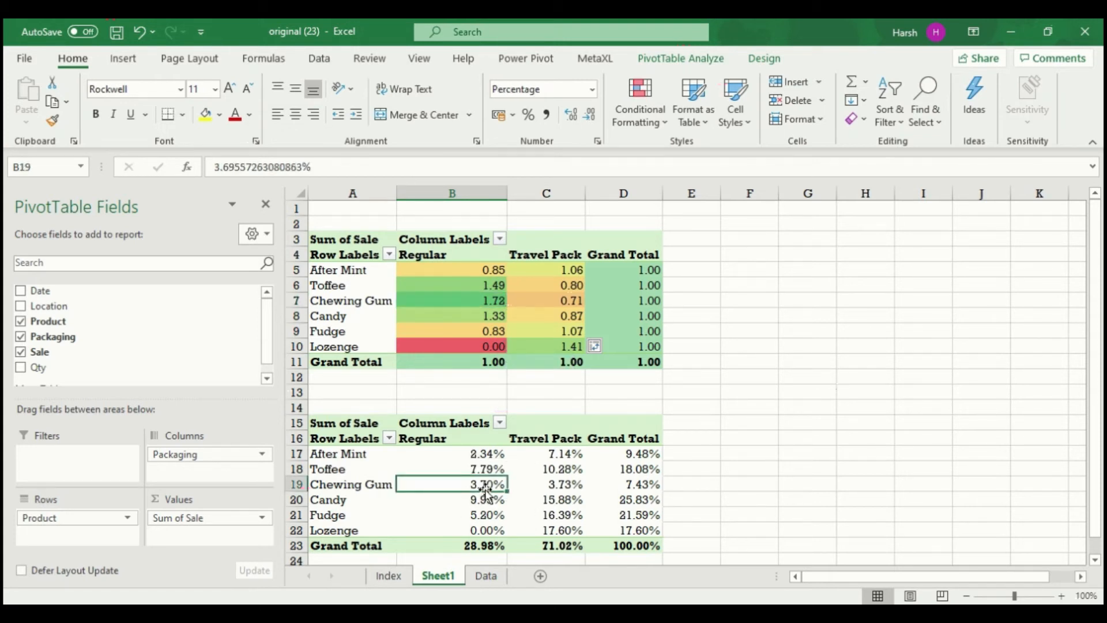
{"action": "mouse_move", "coordinate": [543, 500]}
{"action": "left_click", "coordinate": [490, 547]}
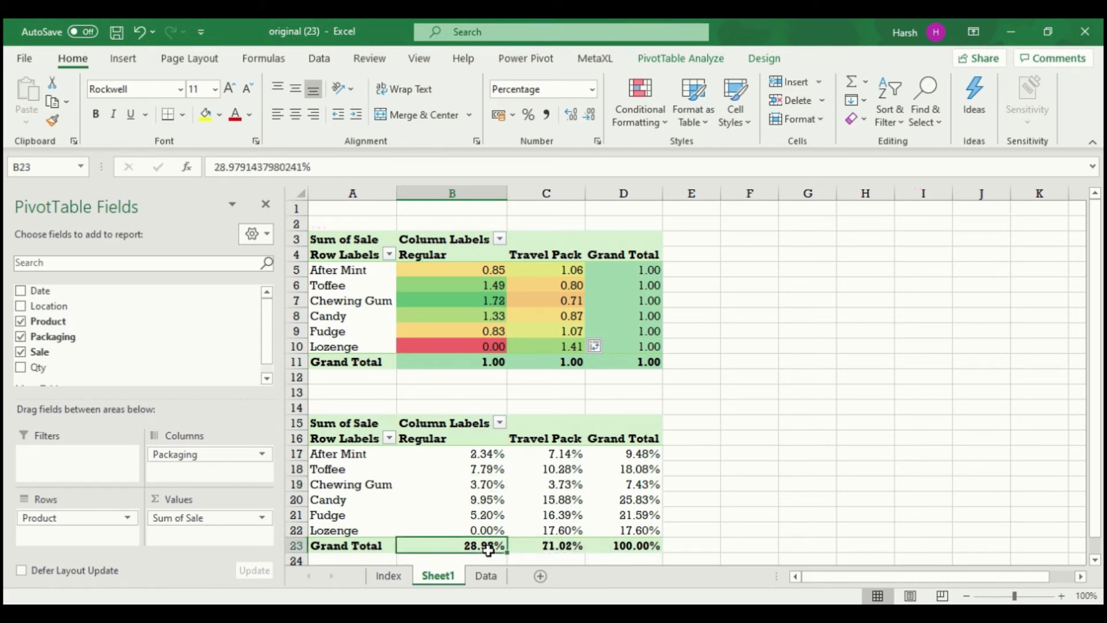
{"action": "left_click", "coordinate": [490, 530]}
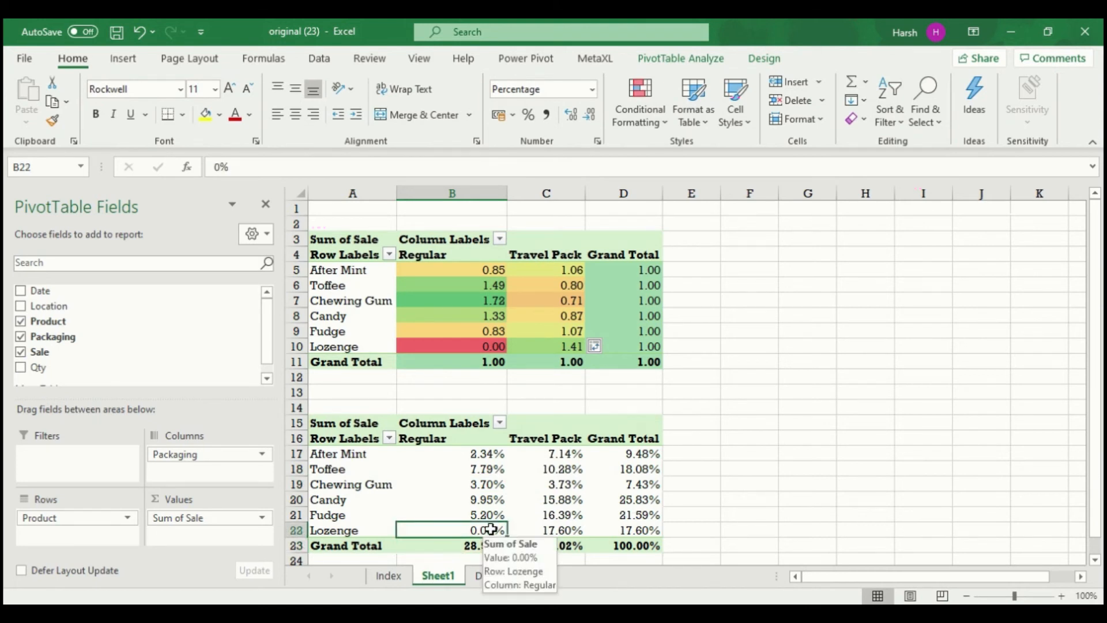
{"action": "mouse_move", "coordinate": [520, 529]}
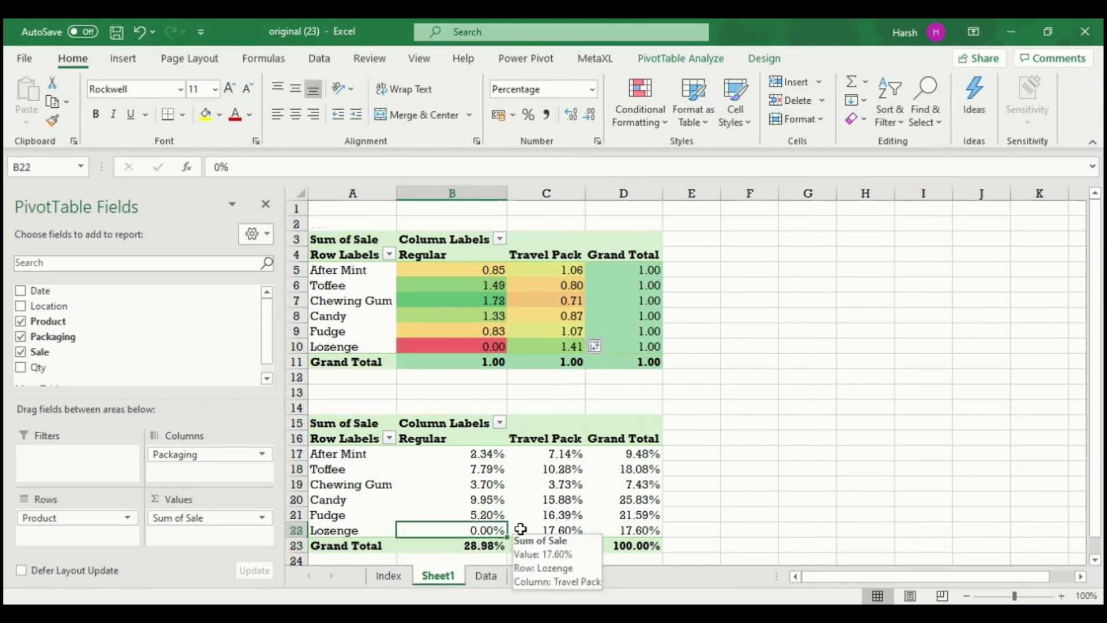
{"action": "mouse_move", "coordinate": [492, 456]}
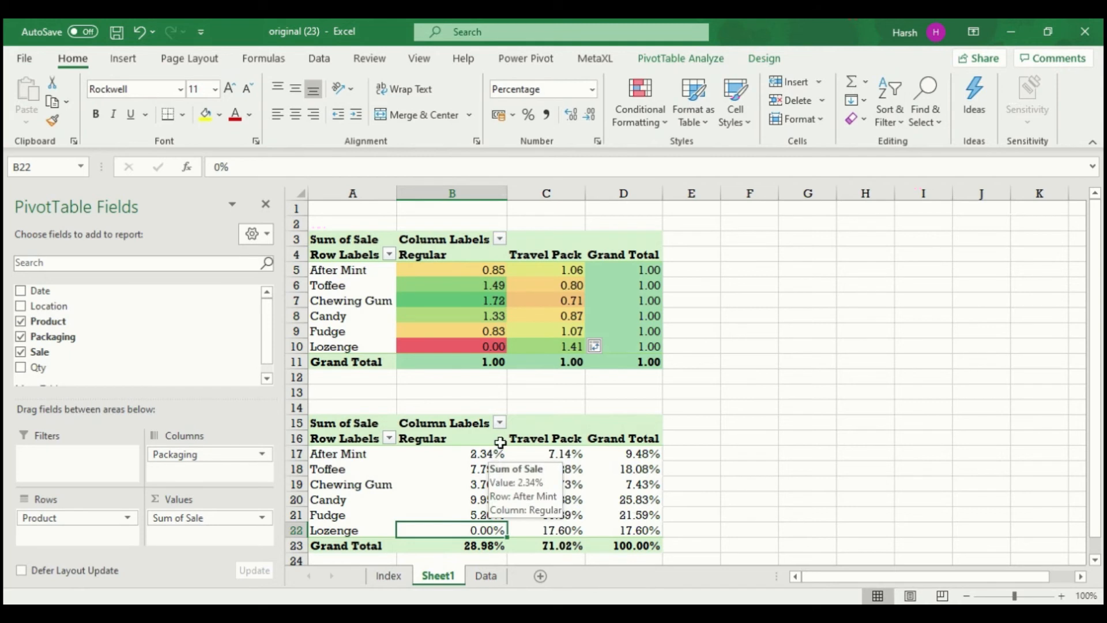
{"action": "left_click", "coordinate": [479, 305]}
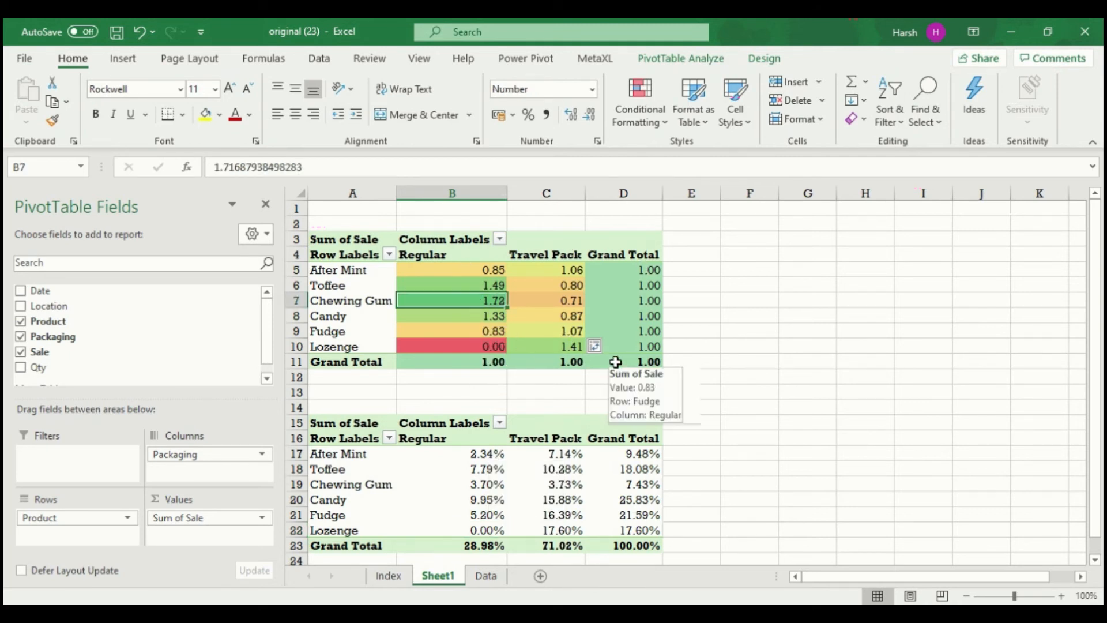
{"action": "mouse_move", "coordinate": [548, 290]}
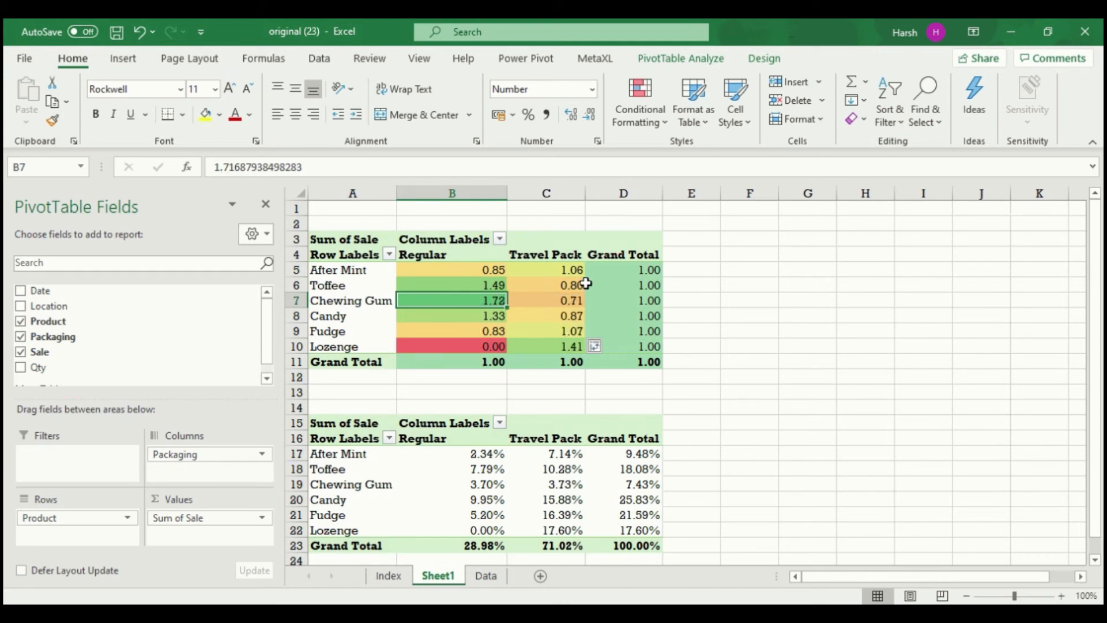
{"action": "mouse_move", "coordinate": [484, 313]}
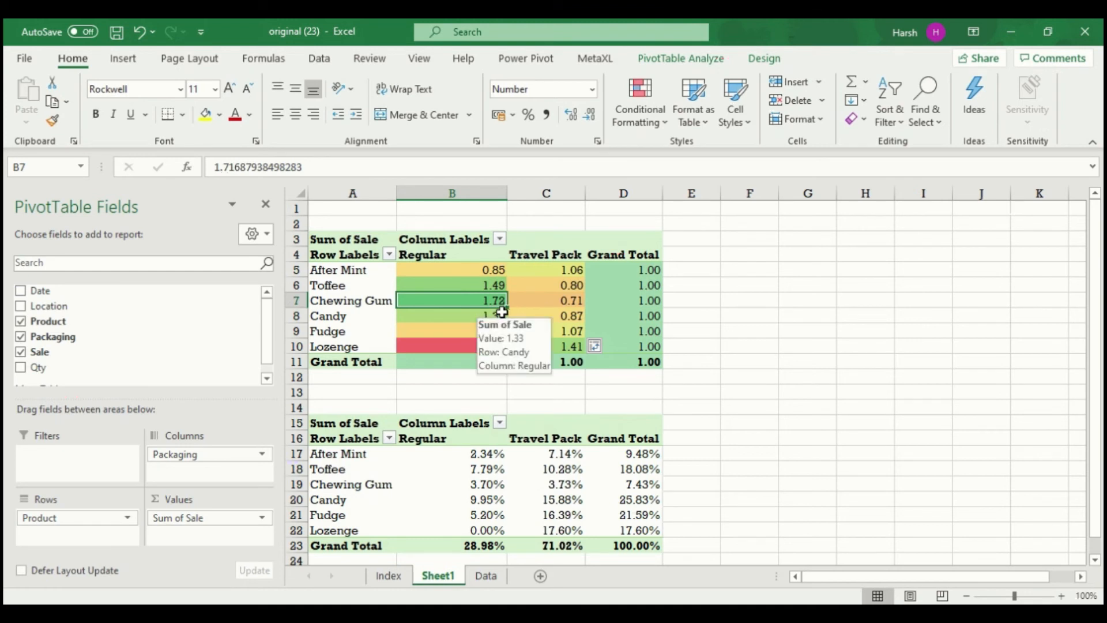